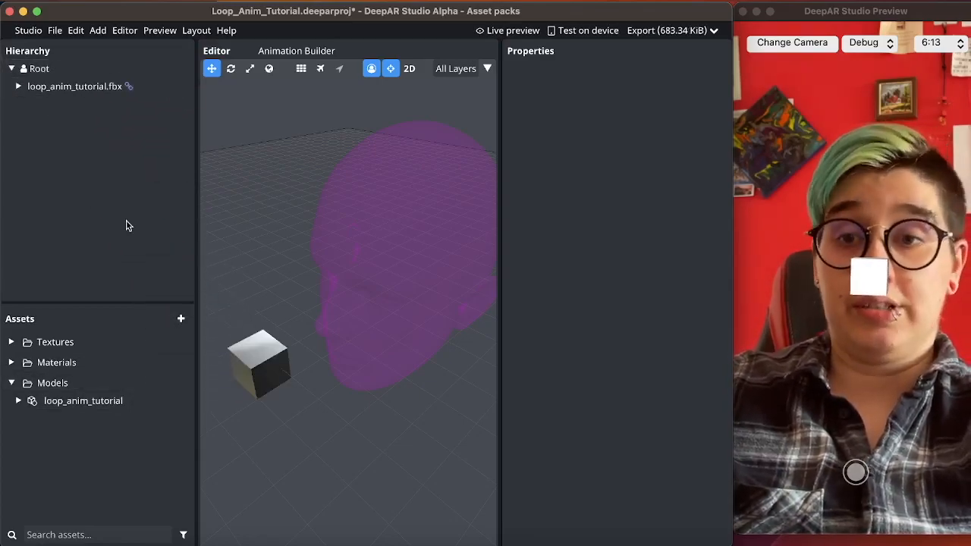
# Create a looping animation from Take 001 for the loop_anim_tutorial.fbx node through its animation controller
pyautogui.click(19, 87)
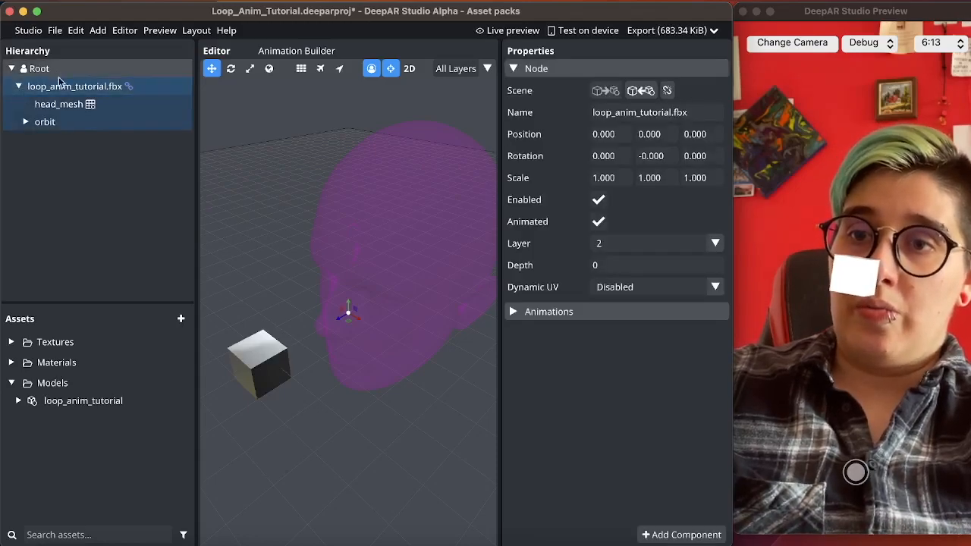
pyautogui.click(70, 104)
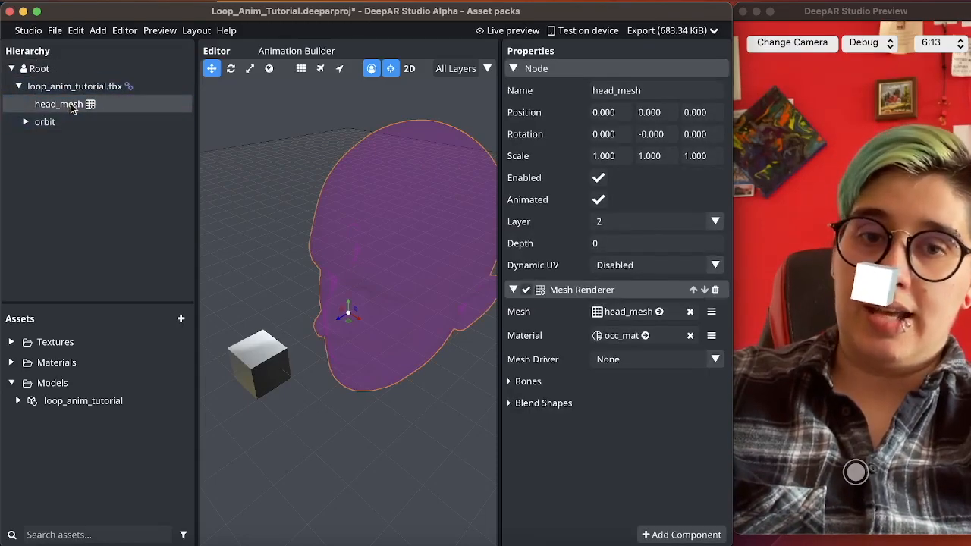
pyautogui.click(112, 87)
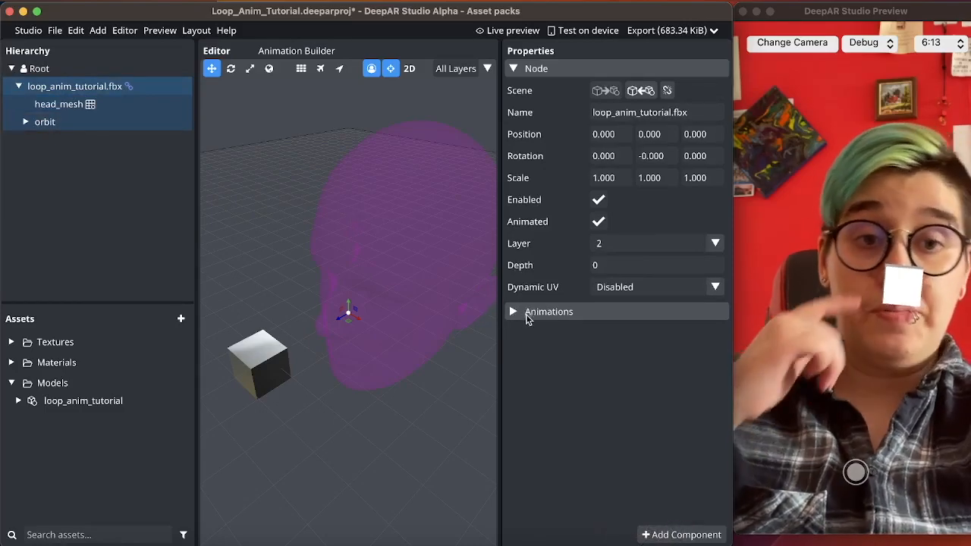
pyautogui.click(515, 312)
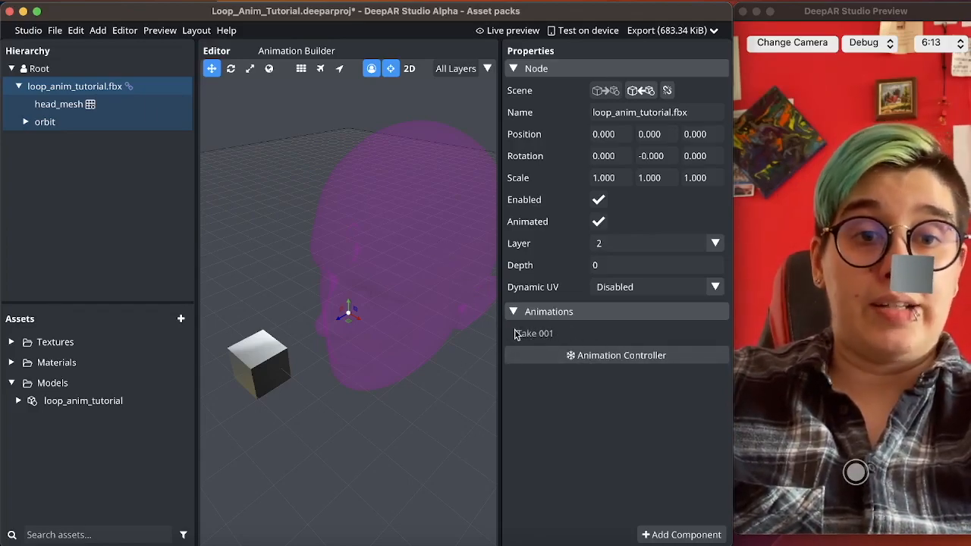
pyautogui.click(601, 355)
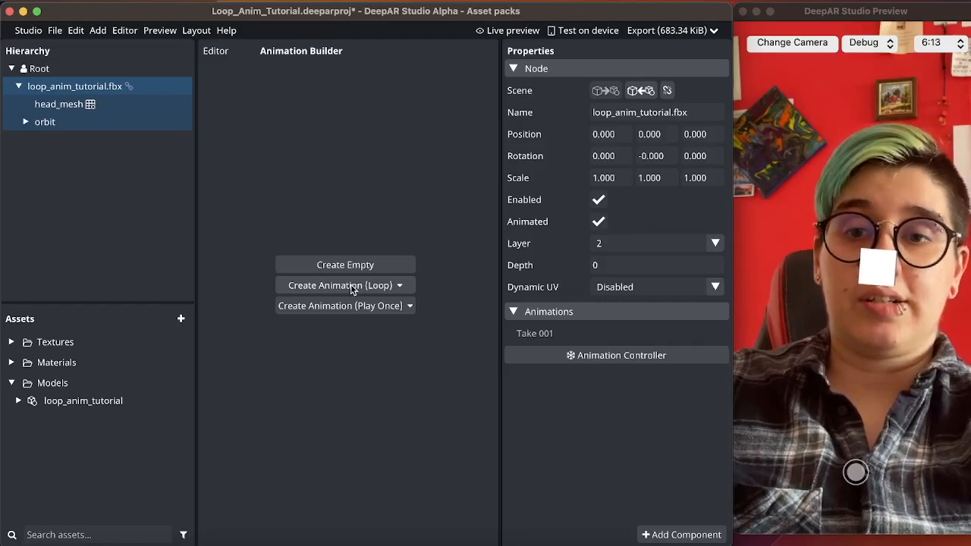
pyautogui.click(352, 287)
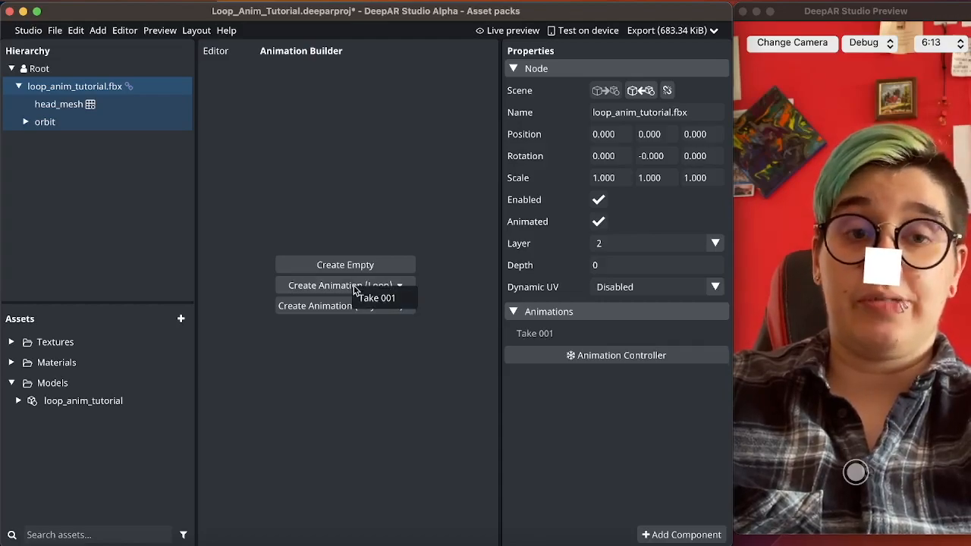
pyautogui.click(383, 298)
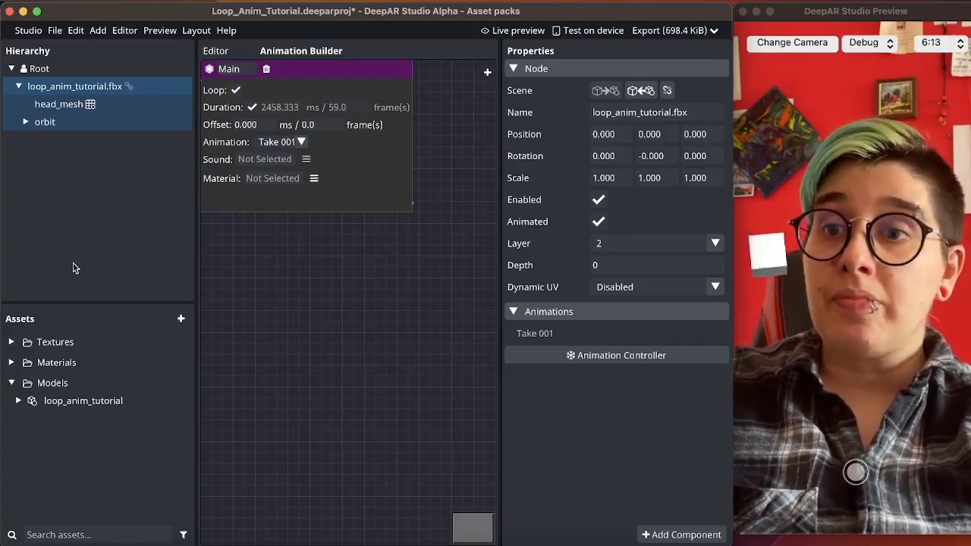
# Open the occ_mat material assigned to head_mesh and set its blend mode
pyautogui.click(81, 106)
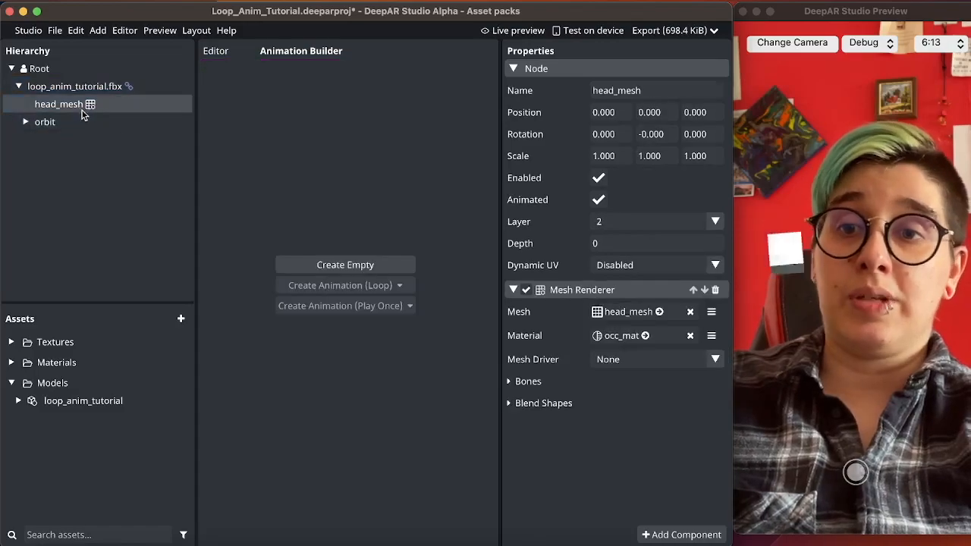
pyautogui.click(621, 340)
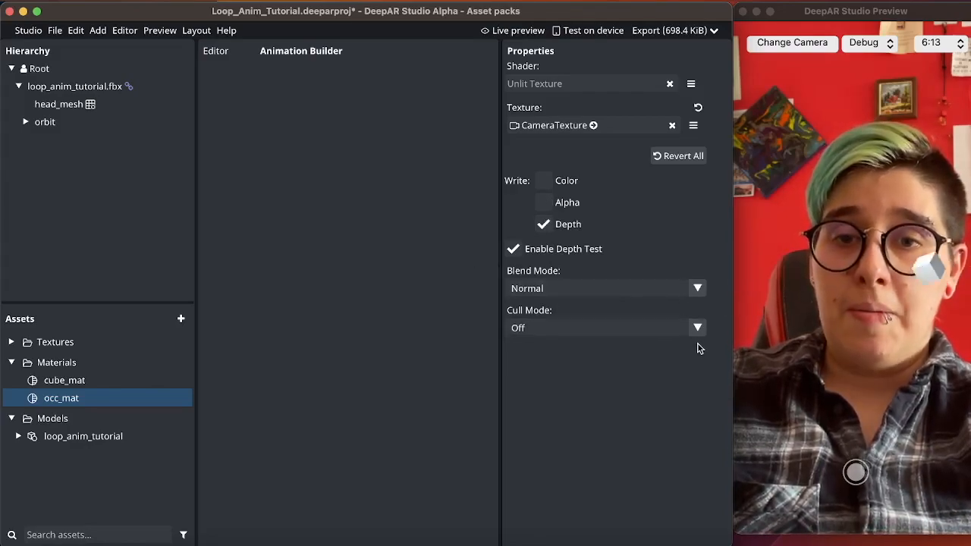
pyautogui.click(697, 292)
pyautogui.click(568, 309)
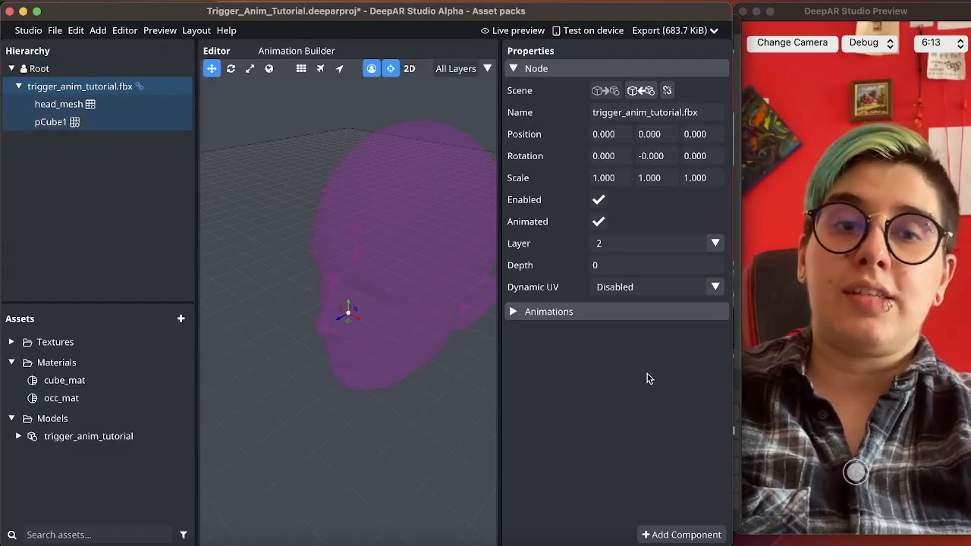
# Open the animation controller of the trigger_anim_tutorial.fbx node
pyautogui.click(512, 312)
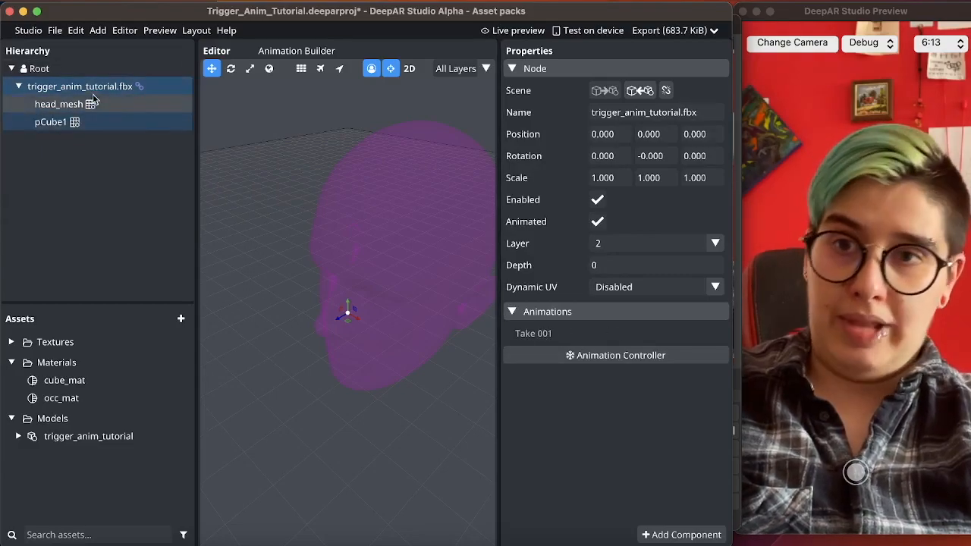
pyautogui.click(559, 357)
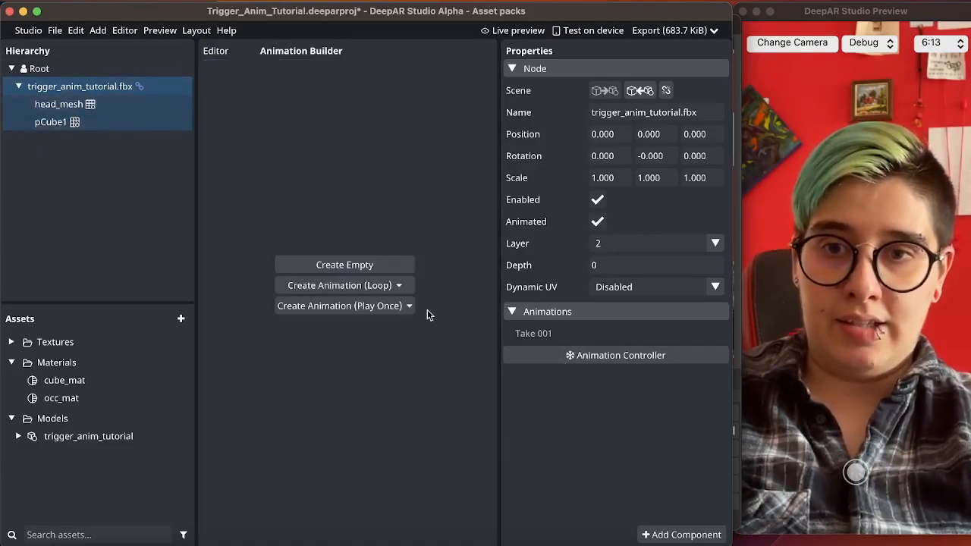
# Create a looping Take 001 animation for trigger_anim_tutorial.fbx and delete its Main state again
pyautogui.click(371, 286)
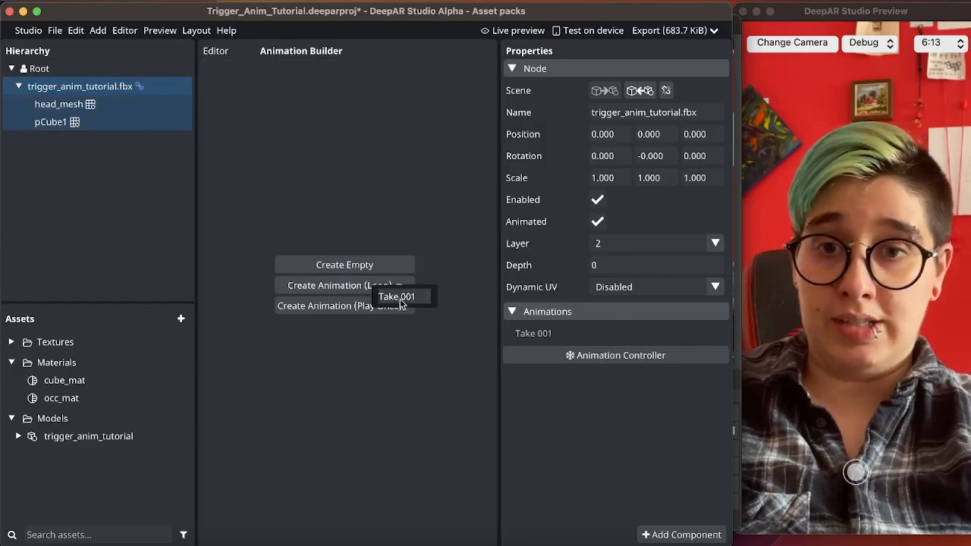
pyautogui.click(400, 297)
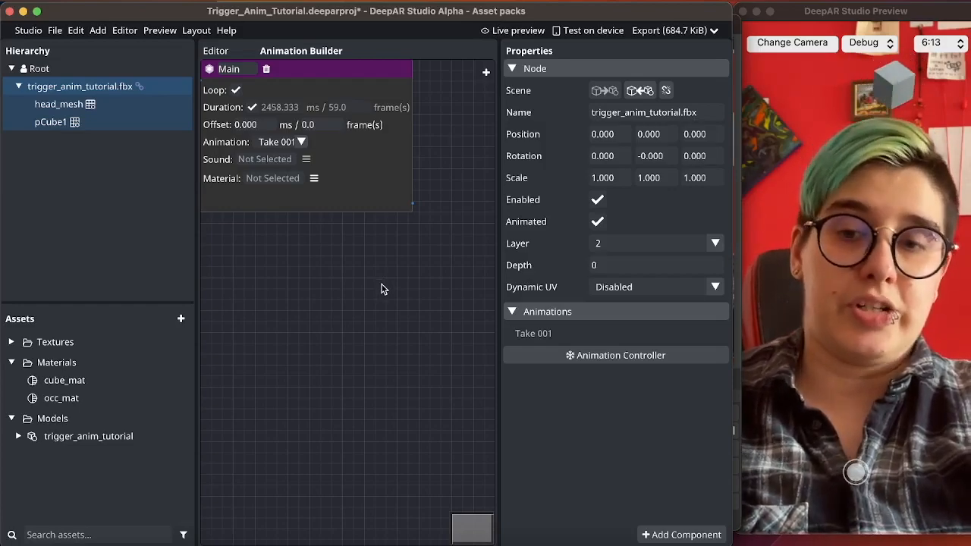
pyautogui.moveTo(342, 72); pyautogui.dragTo(348, 131)
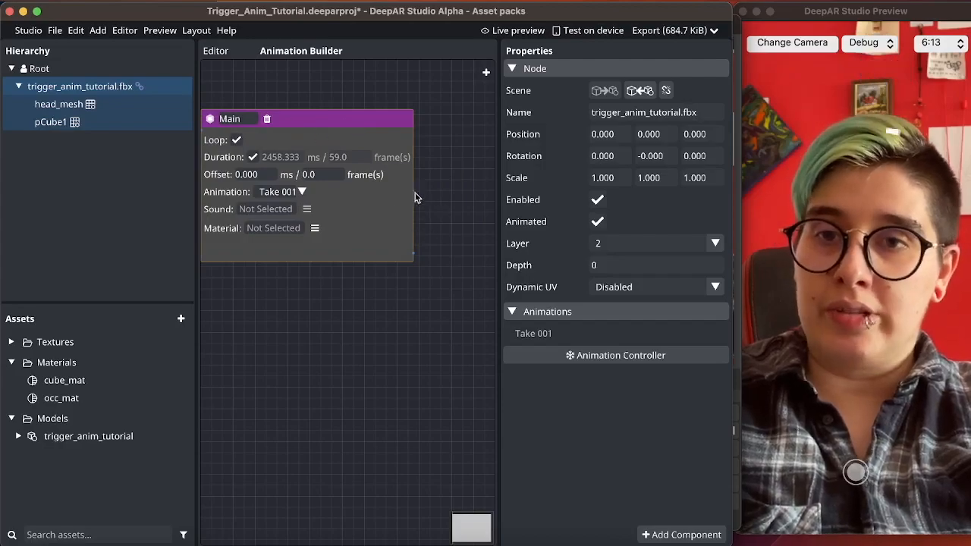
pyautogui.doubleClick(236, 119)
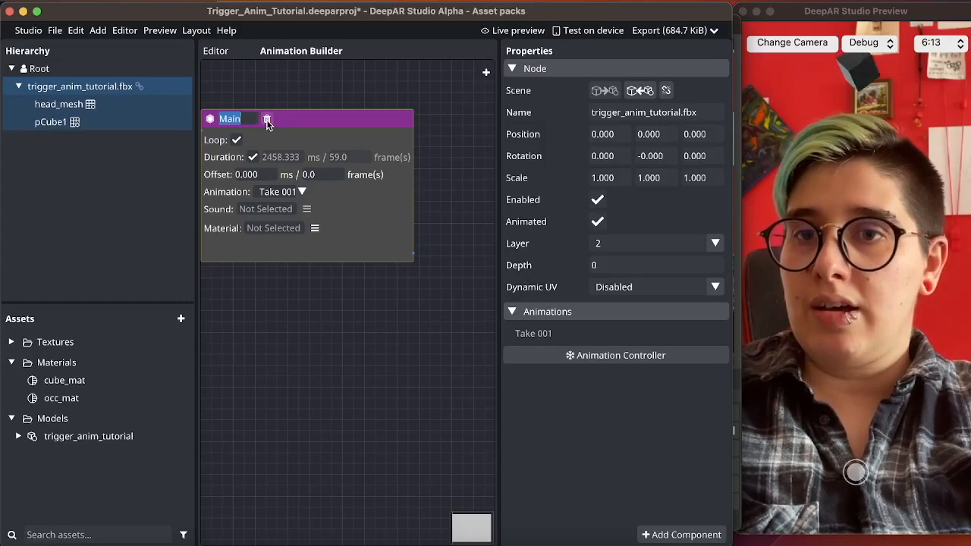
pyautogui.click(266, 119)
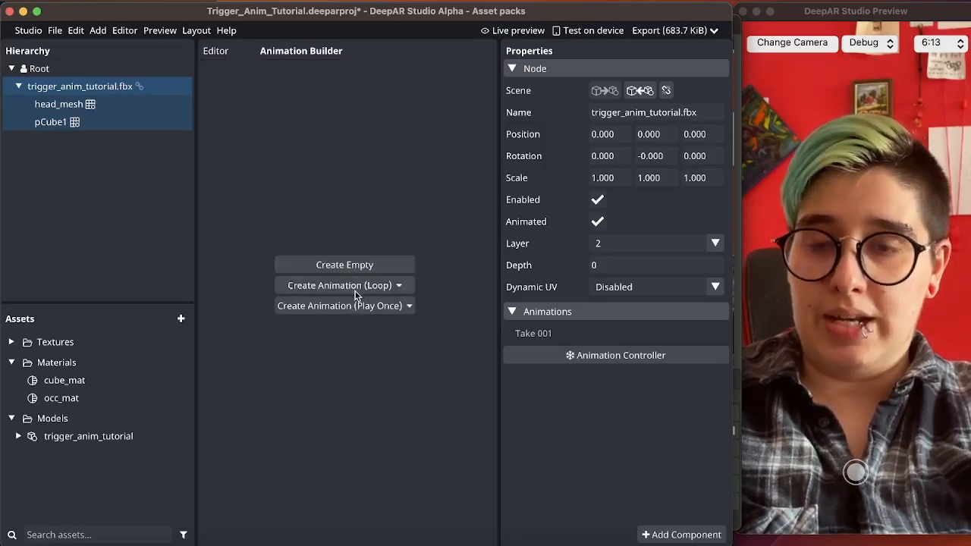
# Create an empty animation graph and add a second state beside the Initial state
pyautogui.click(365, 265)
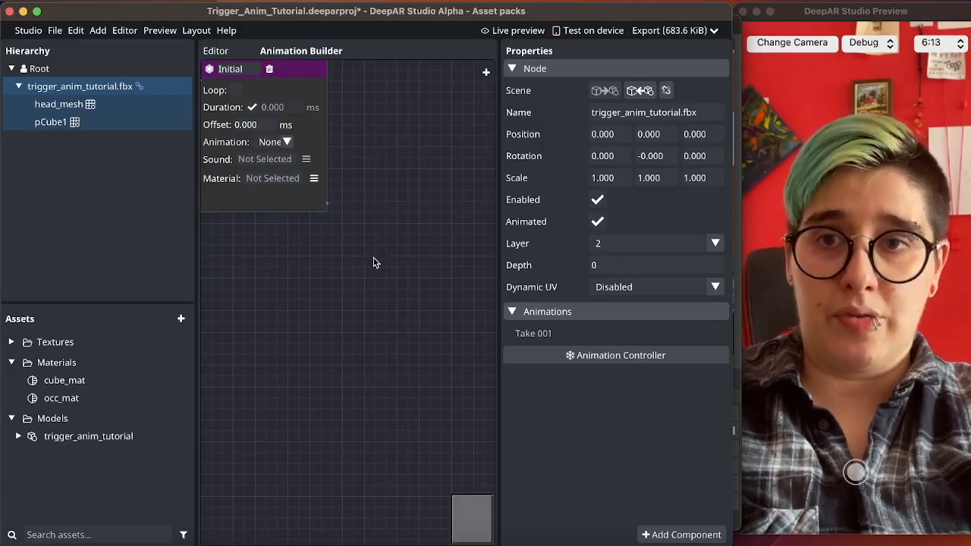
pyautogui.moveTo(319, 68); pyautogui.dragTo(327, 92)
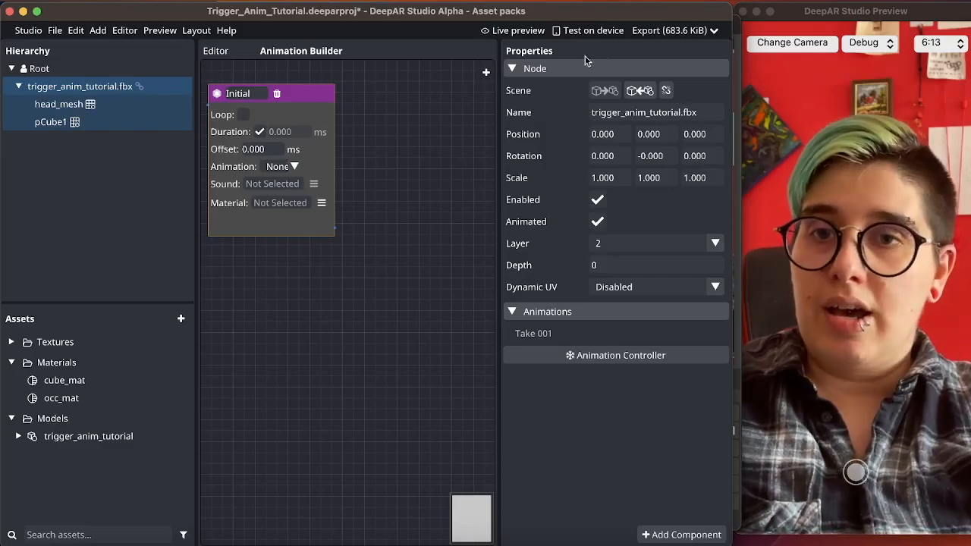
pyautogui.click(486, 72)
pyautogui.moveTo(287, 79); pyautogui.dragTo(396, 98)
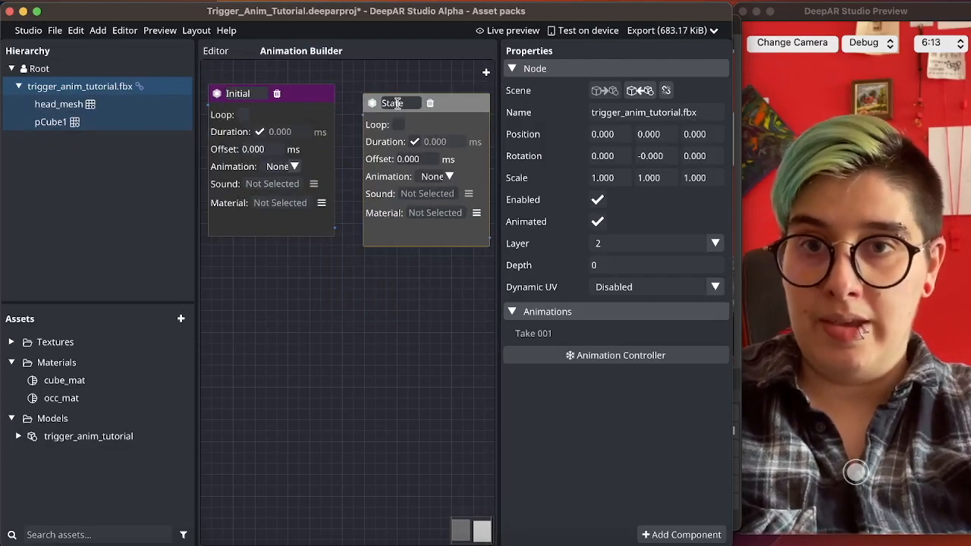
pyautogui.doubleClick(398, 103)
pyautogui.write('ine')
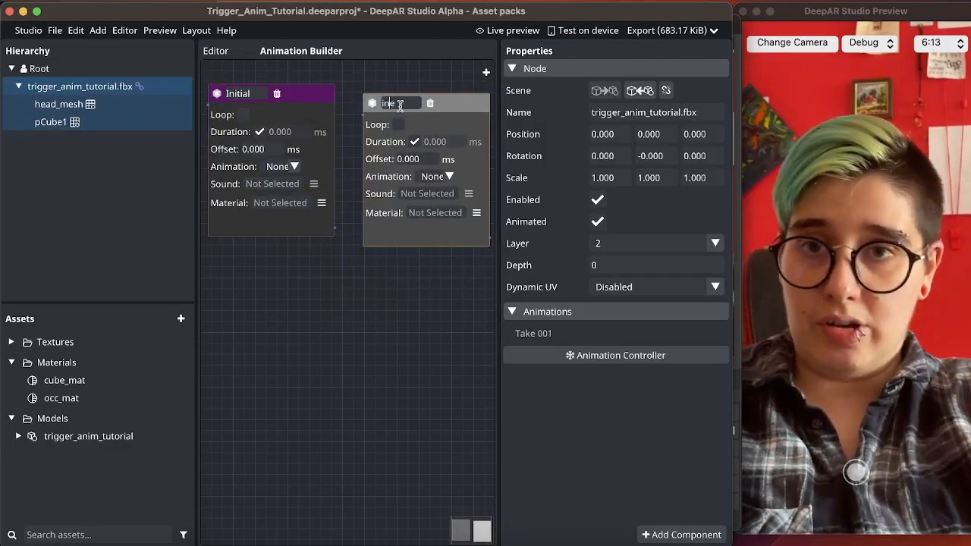
pyautogui.press('BackSpace')
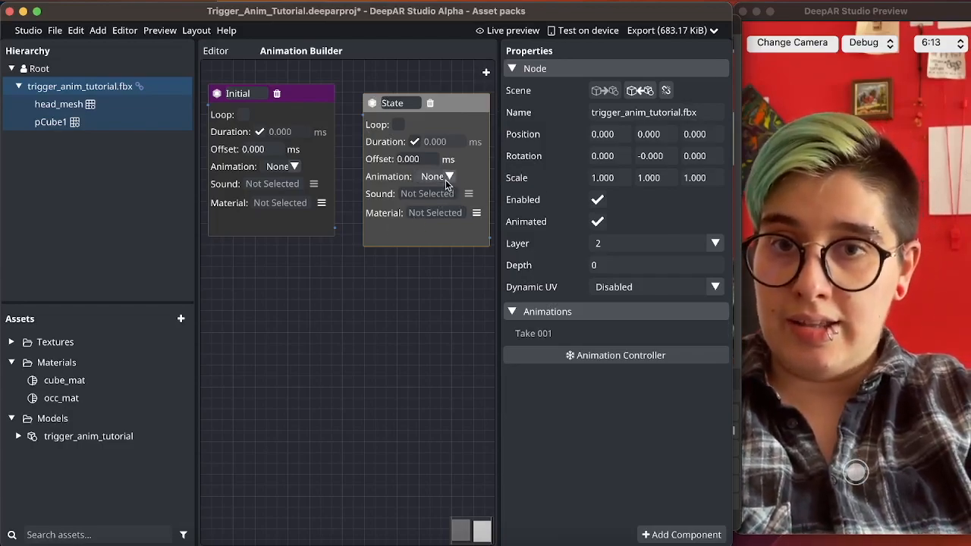
# Assign the Take 001 animation to the second state and give it a custom duration of 20 frames
pyautogui.click(446, 179)
pyautogui.click(438, 212)
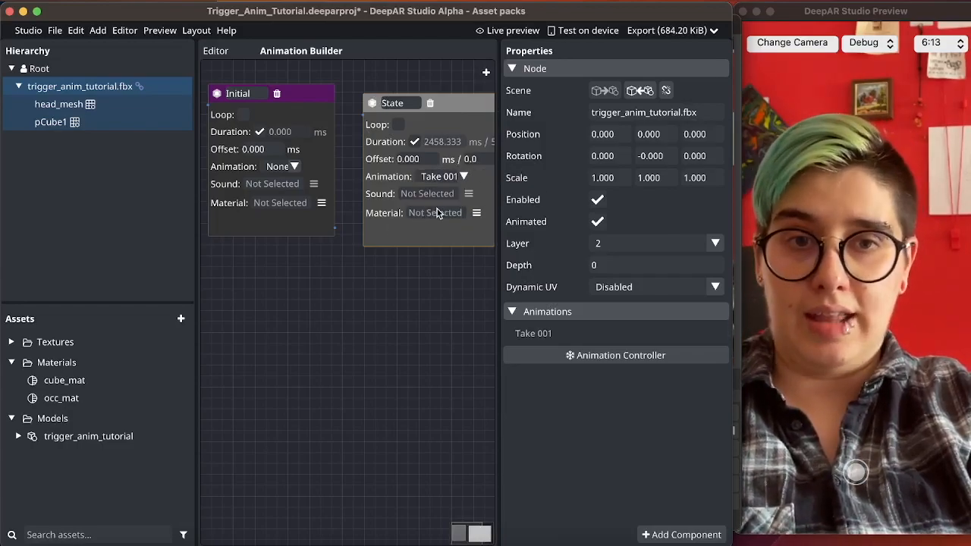
pyautogui.doubleClick(472, 159)
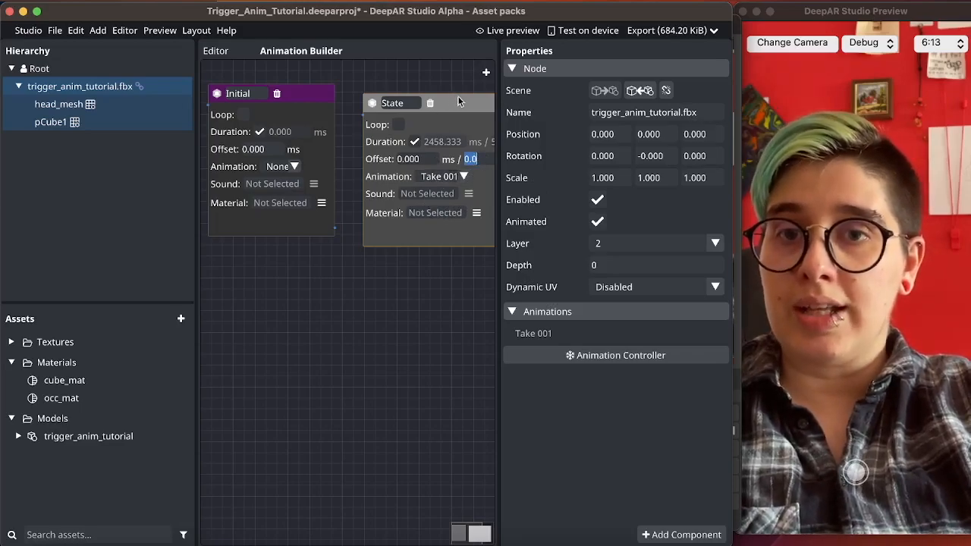
pyautogui.click(482, 536)
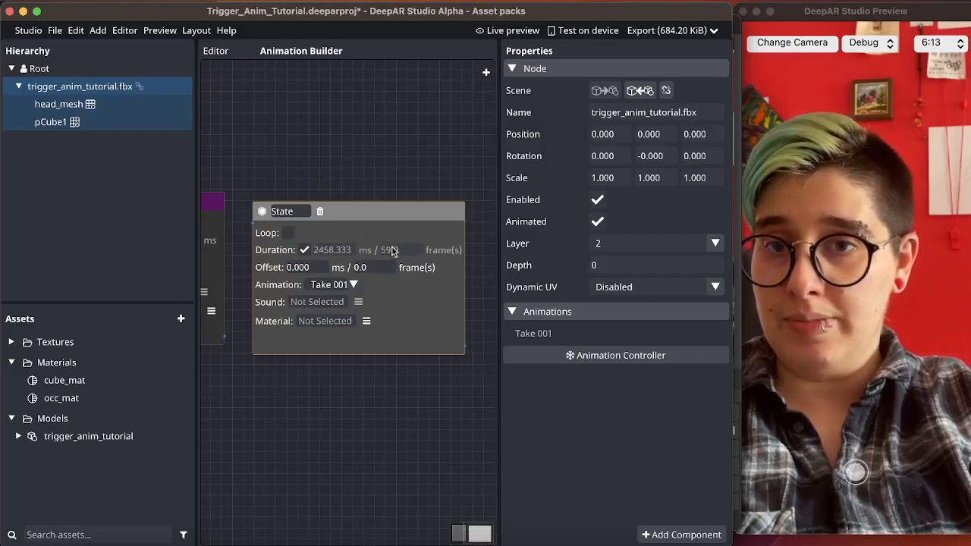
pyautogui.click(306, 251)
pyautogui.doubleClick(389, 250)
pyautogui.write('20')
pyautogui.press('Return')
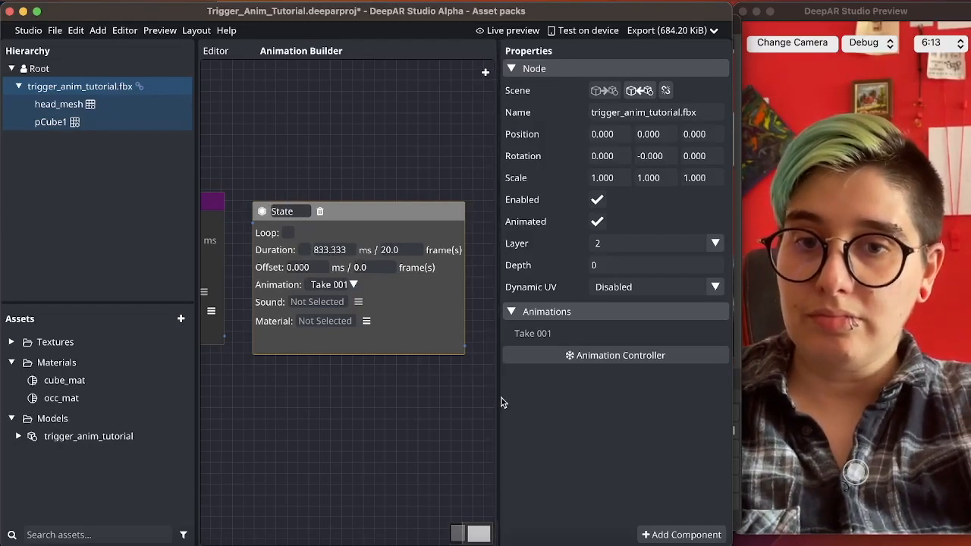
# Connect the Initial state to the second state and set the transition trigger to Mouth Open (Sensitive)
pyautogui.moveTo(499, 396); pyautogui.dragTo(560, 402)
pyautogui.hscroll(-5, 528, 529)
pyautogui.scroll(2, 529, 529)
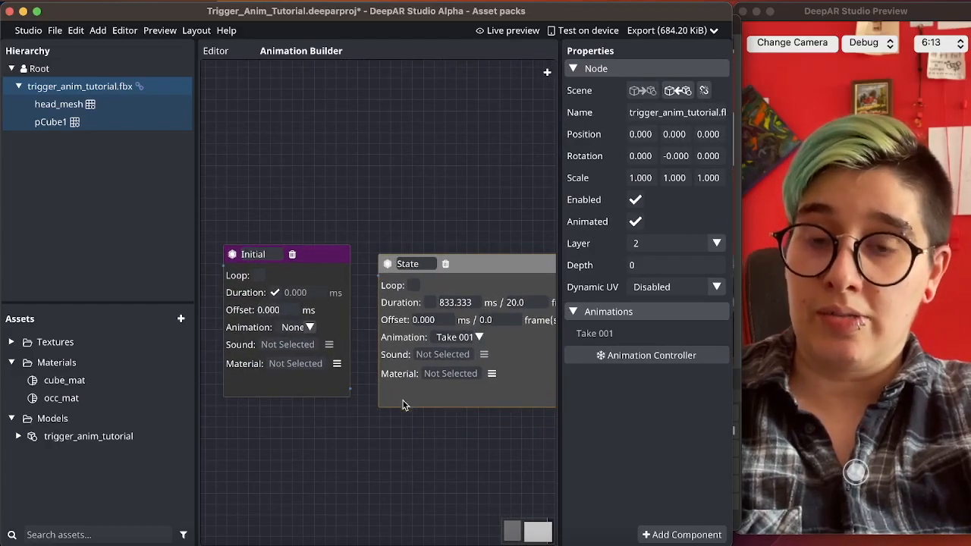
pyautogui.moveTo(353, 392); pyautogui.dragTo(379, 282)
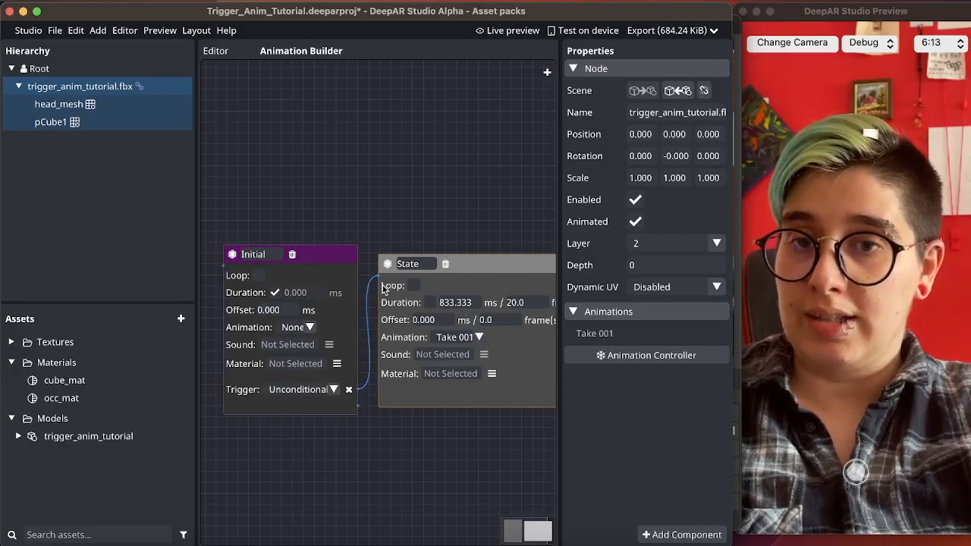
pyautogui.click(333, 390)
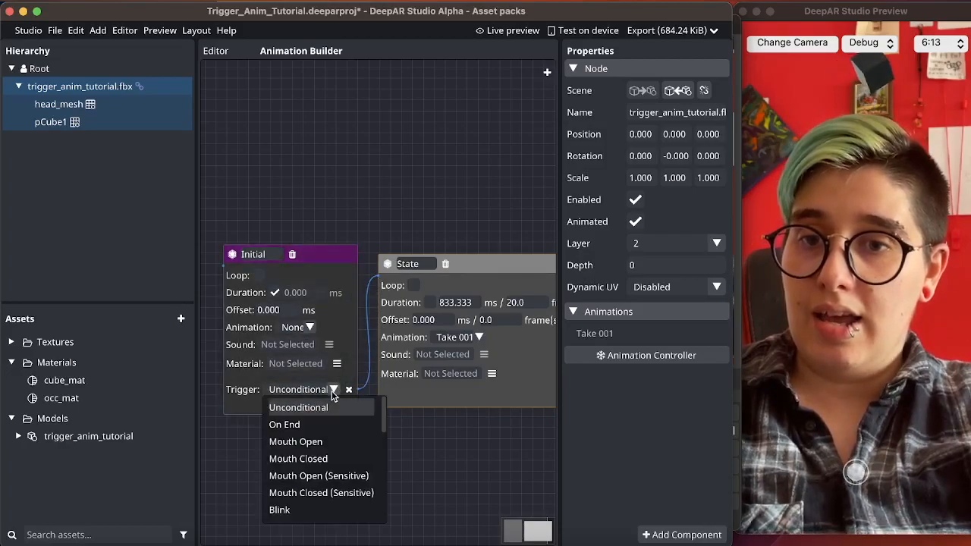
pyautogui.click(346, 476)
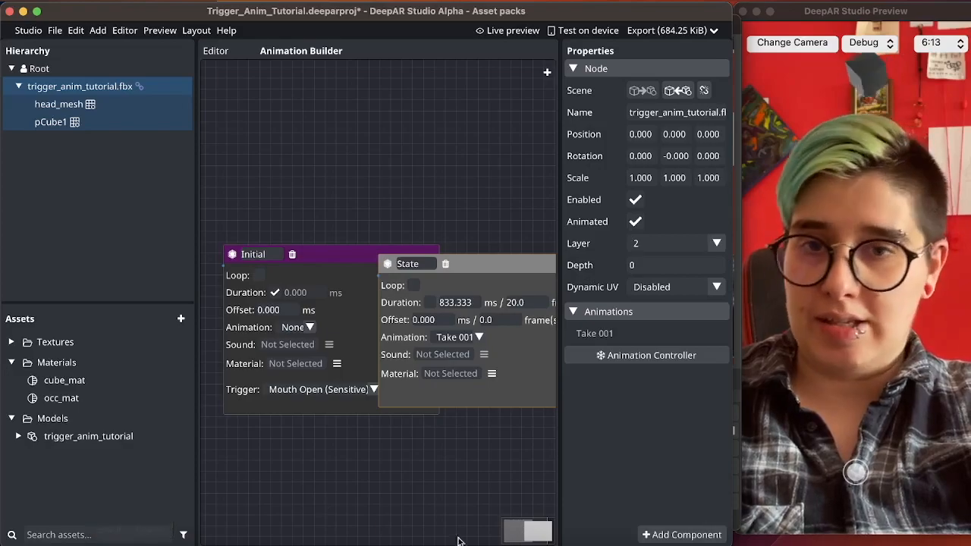
# Arrange the Initial and second state nodes side by side without overlap and rename the second state to in
pyautogui.moveTo(321, 258); pyautogui.dragTo(314, 102)
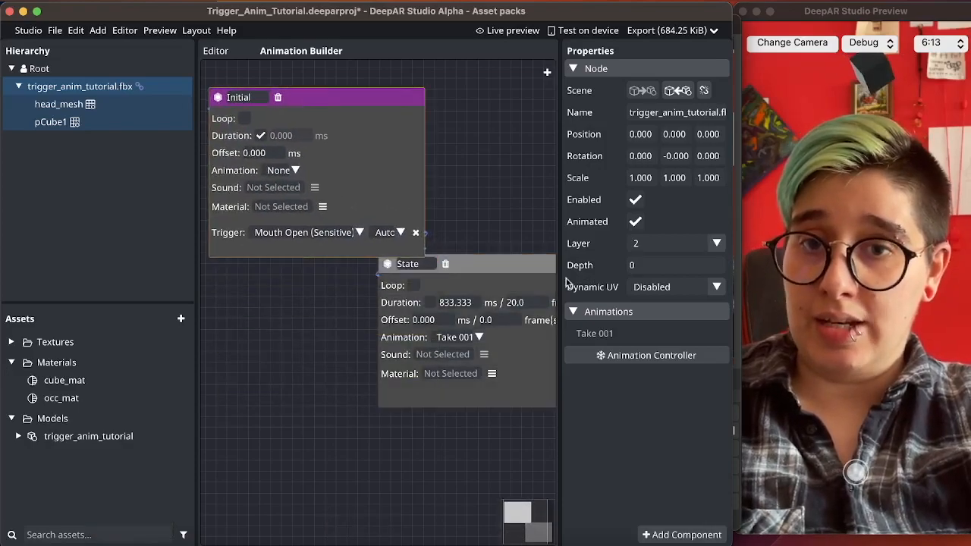
pyautogui.moveTo(531, 263); pyautogui.dragTo(561, 161)
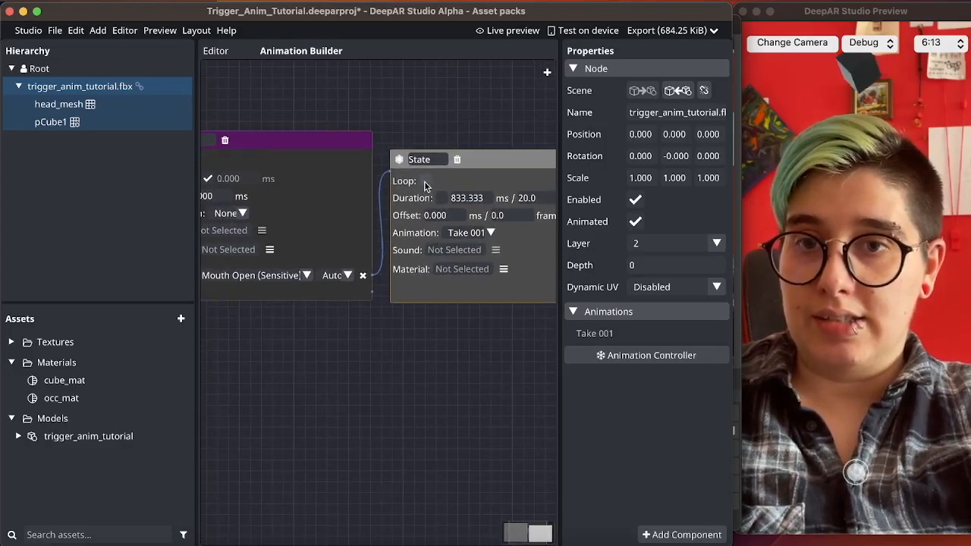
pyautogui.doubleClick(419, 160)
pyautogui.write('in')
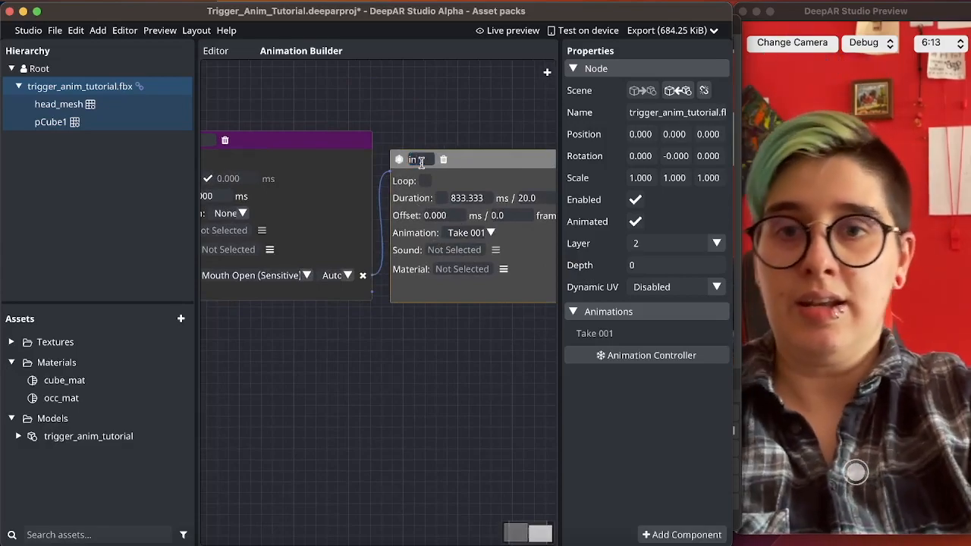
# Add a third state to the animation graph and place it below the in state
pyautogui.hscroll(3, 520, 506)
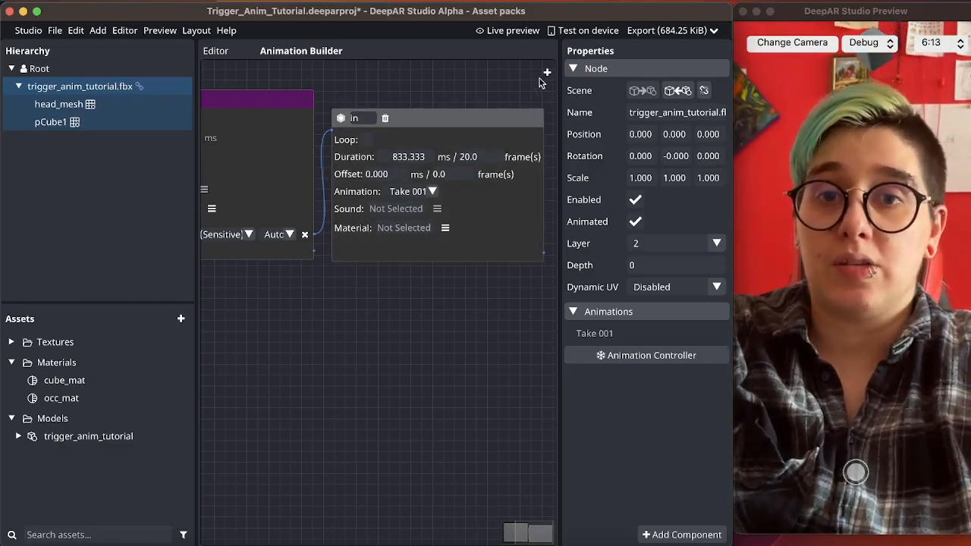
pyautogui.click(547, 72)
pyautogui.moveTo(210, 249); pyautogui.dragTo(470, 338)
# Try to rename the new third state as loop
pyautogui.doubleClick(407, 306)
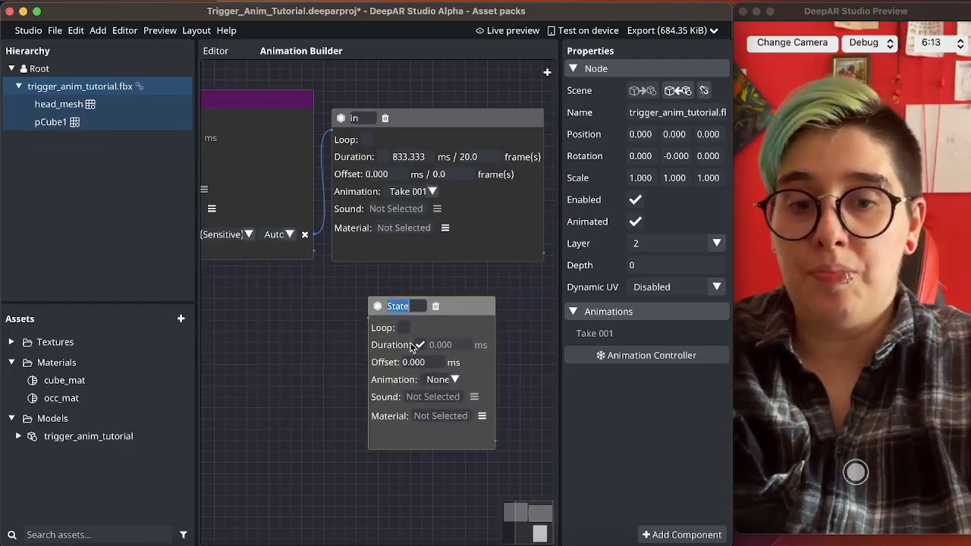
pyautogui.write('loop')
pyautogui.press('BackSpace')
pyautogui.press('BackSpace')
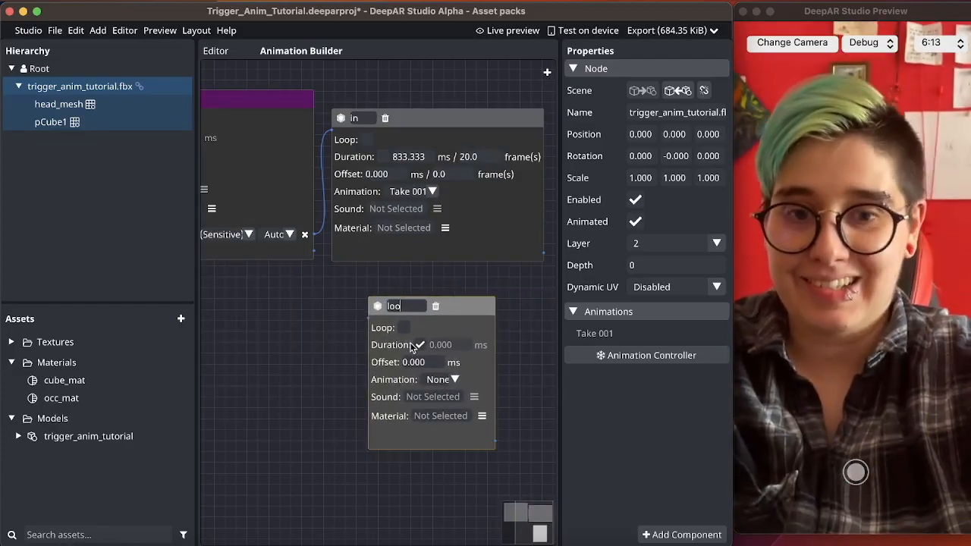
# Enable looping on the third state and assign it the Take 001 animation
pyautogui.click(403, 328)
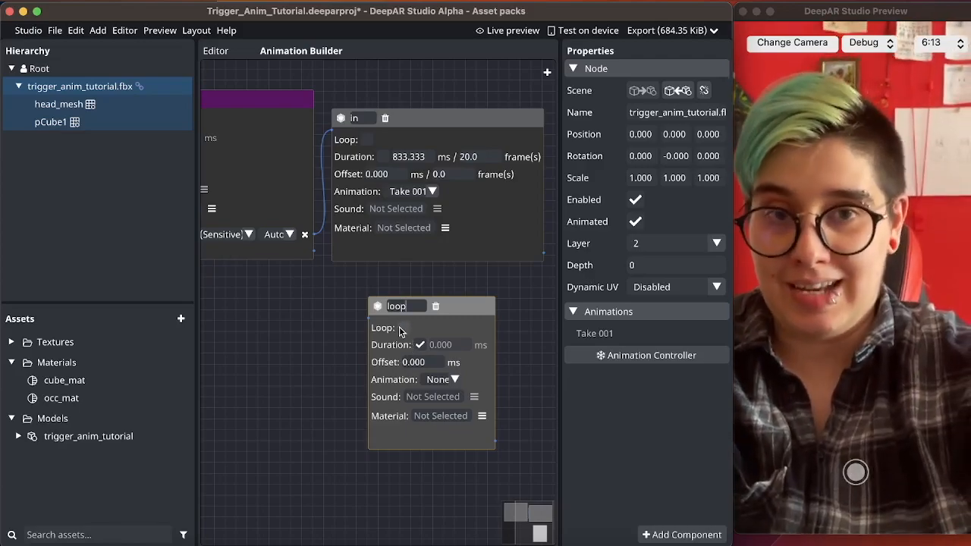
pyautogui.click(453, 379)
pyautogui.click(446, 415)
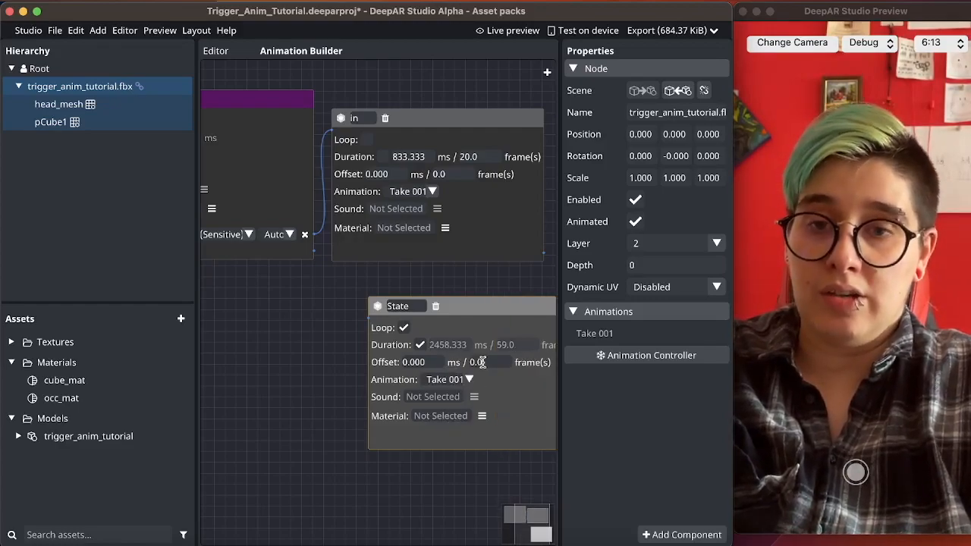
# Set the looping state's offset to 20 frames and give it a custom duration of 20 frames
pyautogui.doubleClick(482, 363)
pyautogui.write('20')
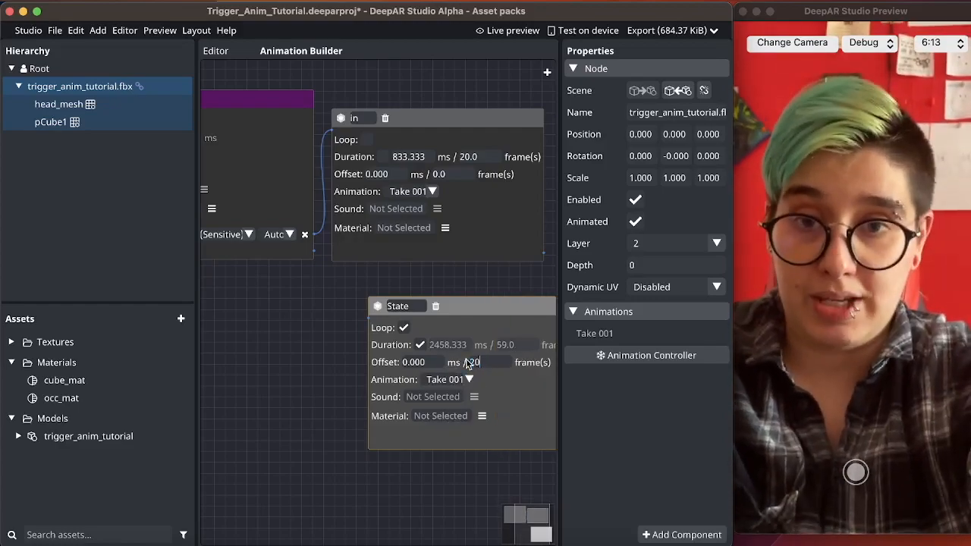
pyautogui.press('Return')
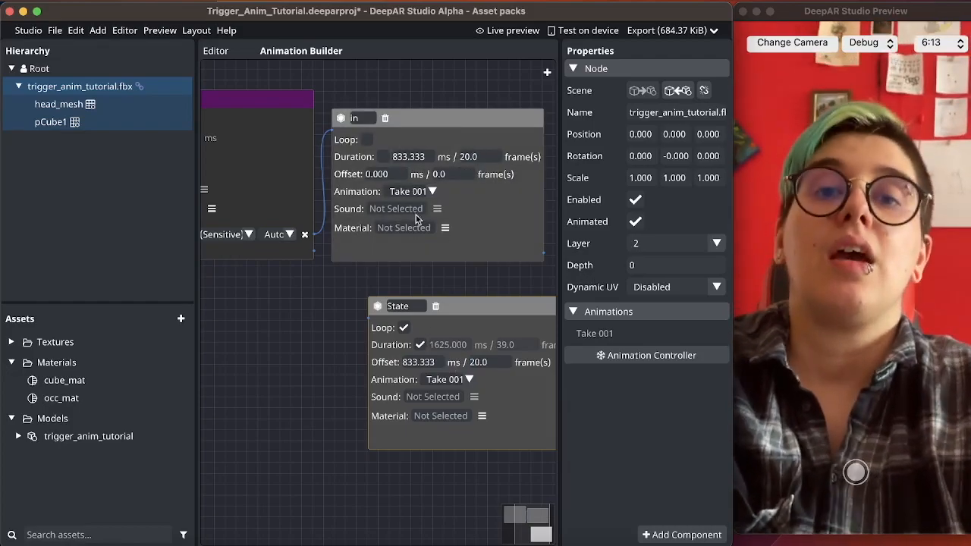
pyautogui.moveTo(522, 341); pyautogui.dragTo(519, 342)
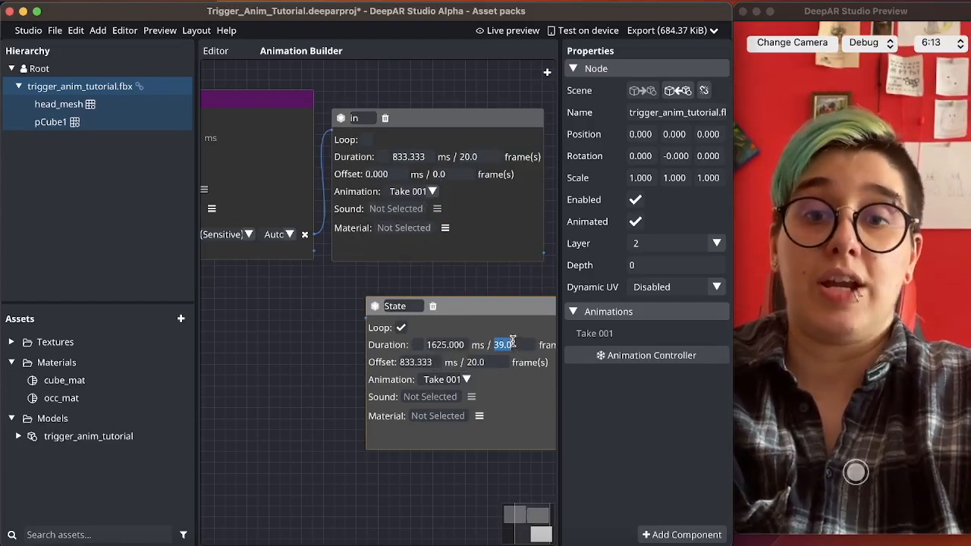
pyautogui.write('20')
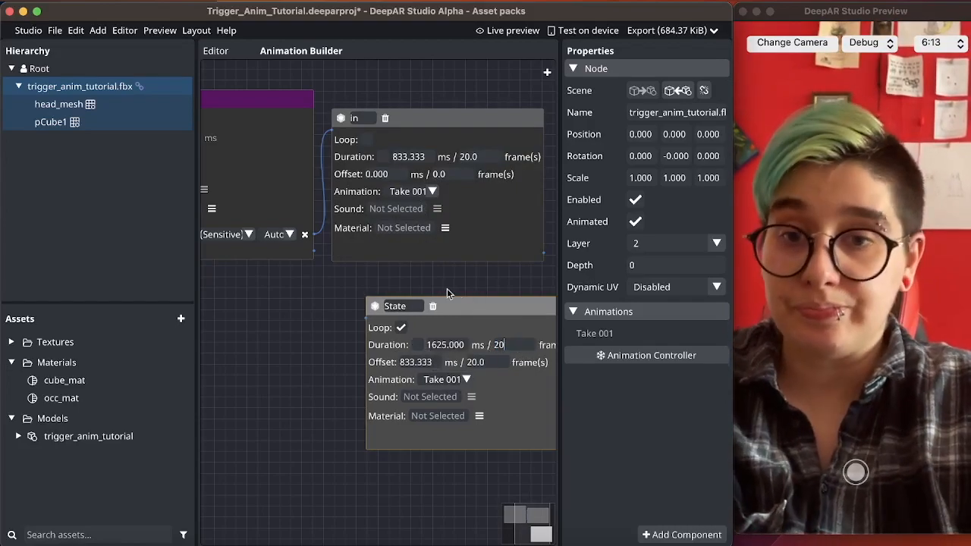
pyautogui.press('Return')
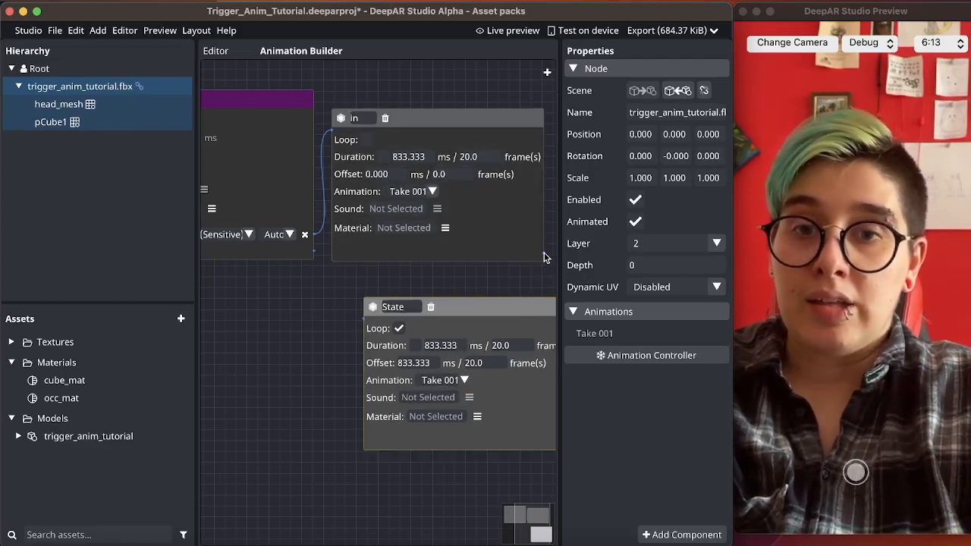
# Connect the in state to the looping state and rename the looping state as loop
pyautogui.moveTo(552, 286); pyautogui.dragTo(355, 324)
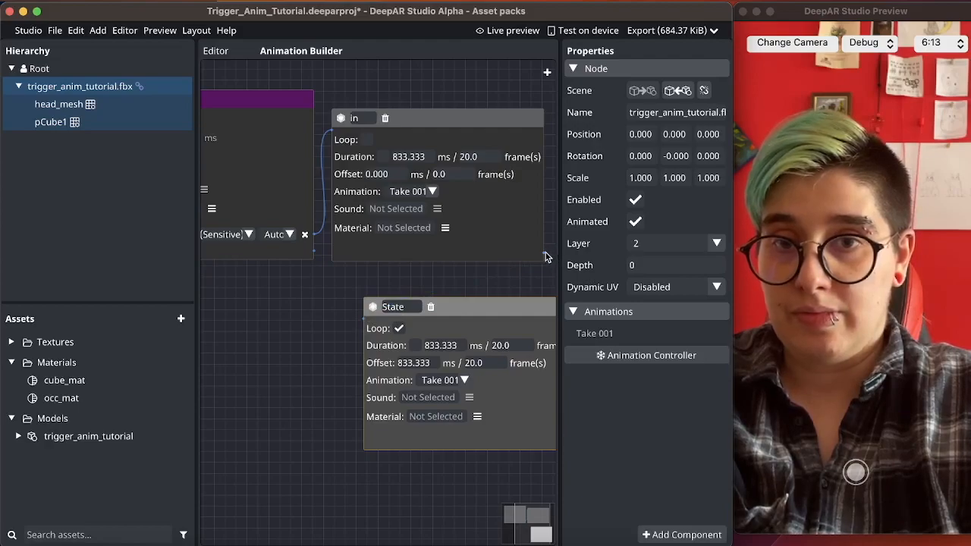
pyautogui.moveTo(372, 332)
pyautogui.mouseDown()
pyautogui.moveTo(357, 329)
pyautogui.moveTo(362, 322)
pyautogui.mouseUp()
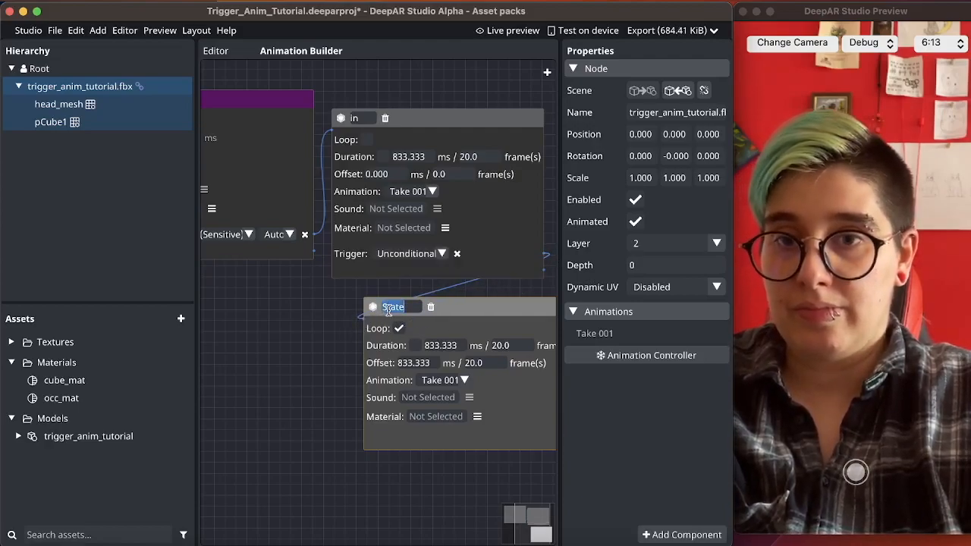
pyautogui.write('loop')
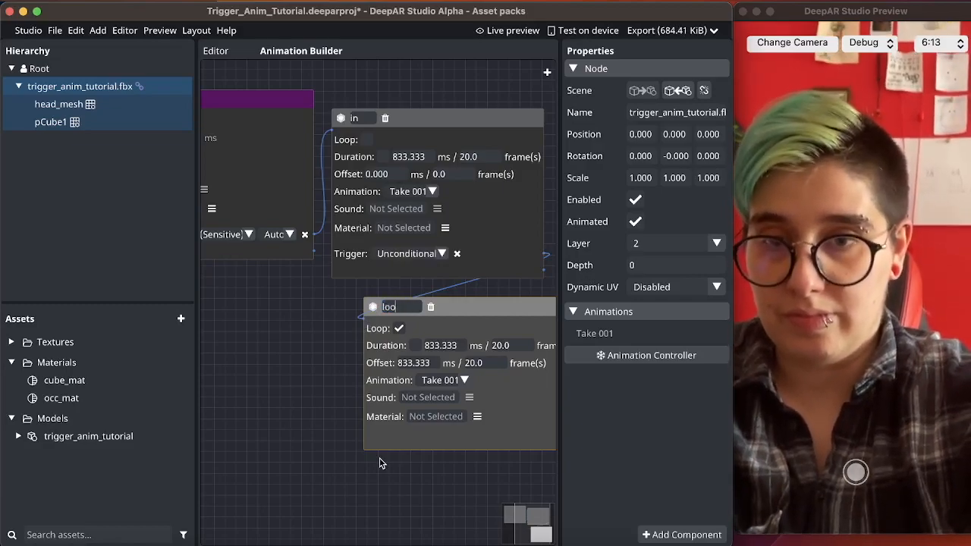
# Set the trigger of the transition from the in state to the loop state to On End
pyautogui.click(441, 255)
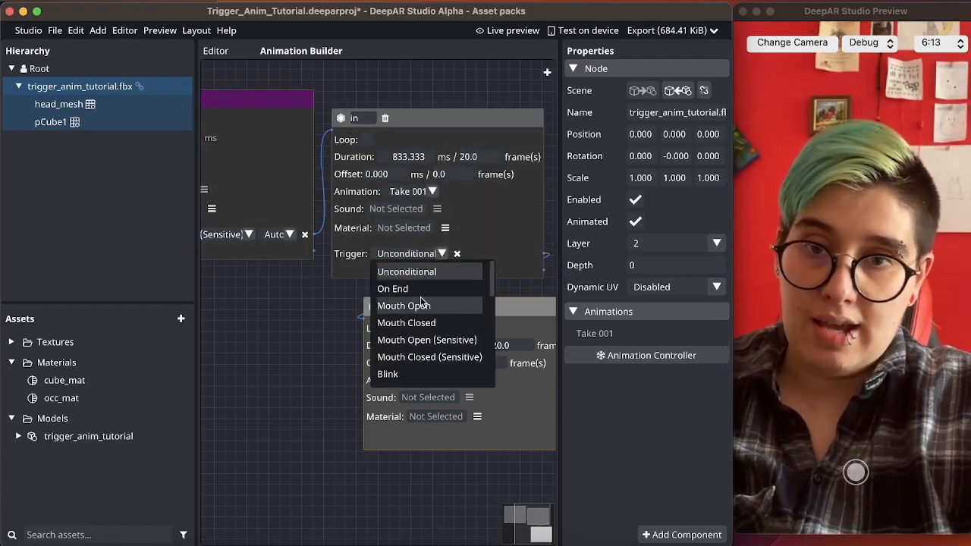
pyautogui.click(419, 299)
pyautogui.click(437, 255)
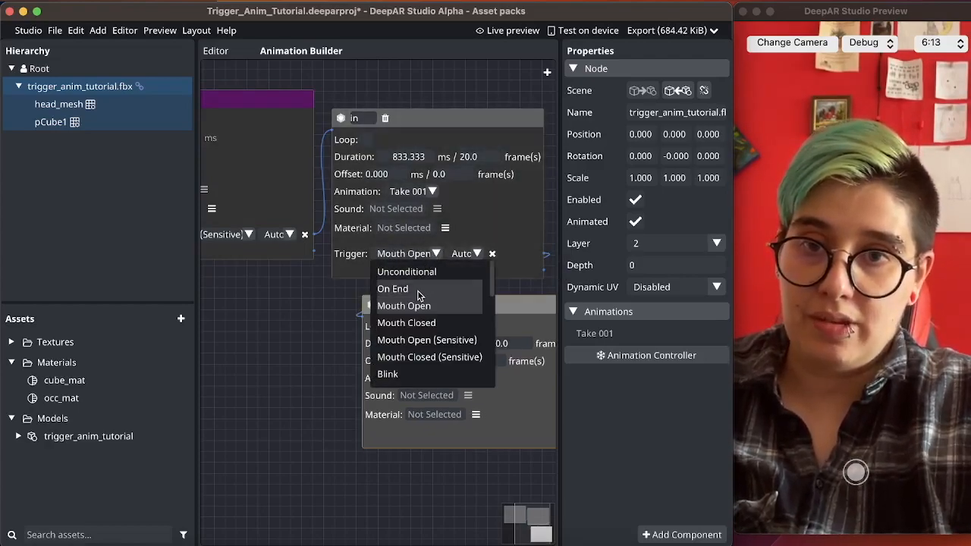
pyautogui.click(442, 287)
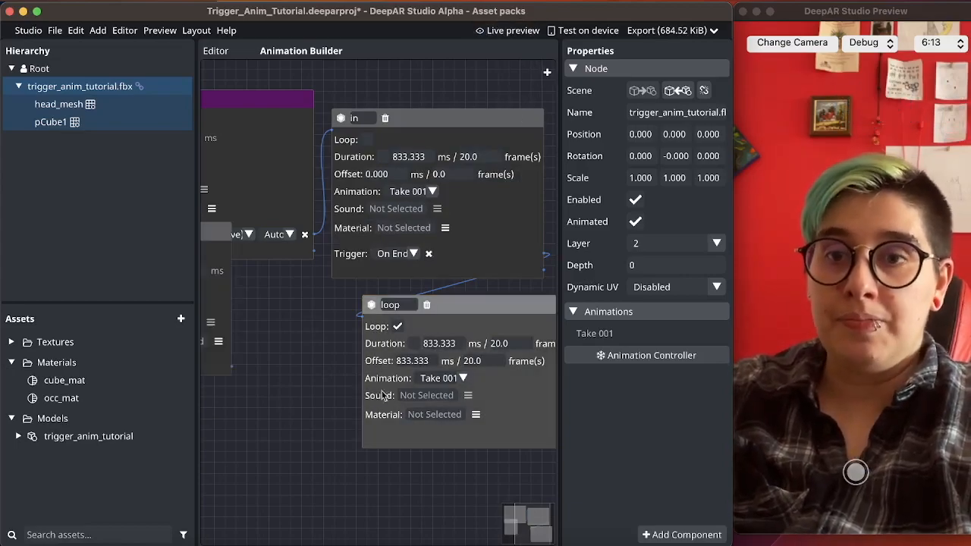
# Move the unnamed fourth state below the Initial state and assign it the Take 001 animation
pyautogui.click(511, 528)
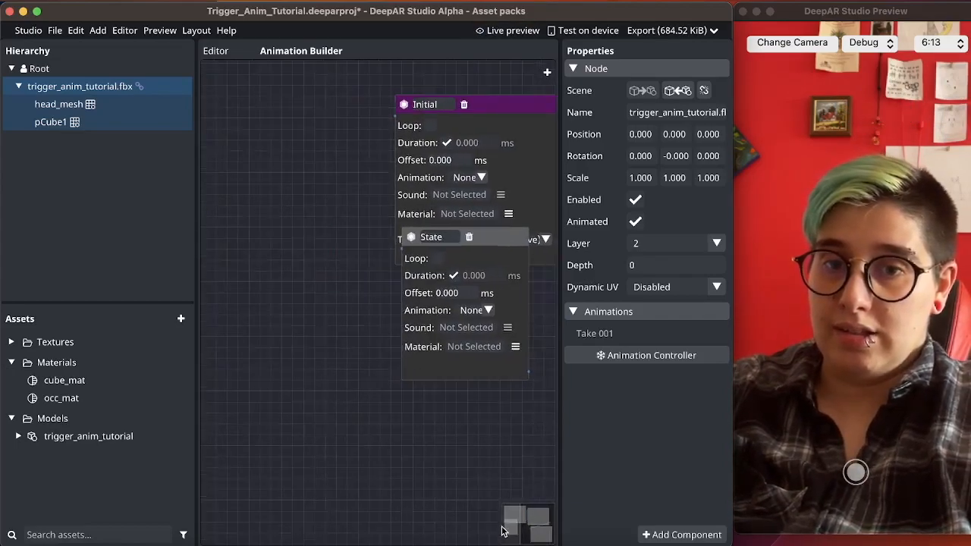
pyautogui.moveTo(478, 264); pyautogui.dragTo(514, 339)
pyautogui.click(485, 416)
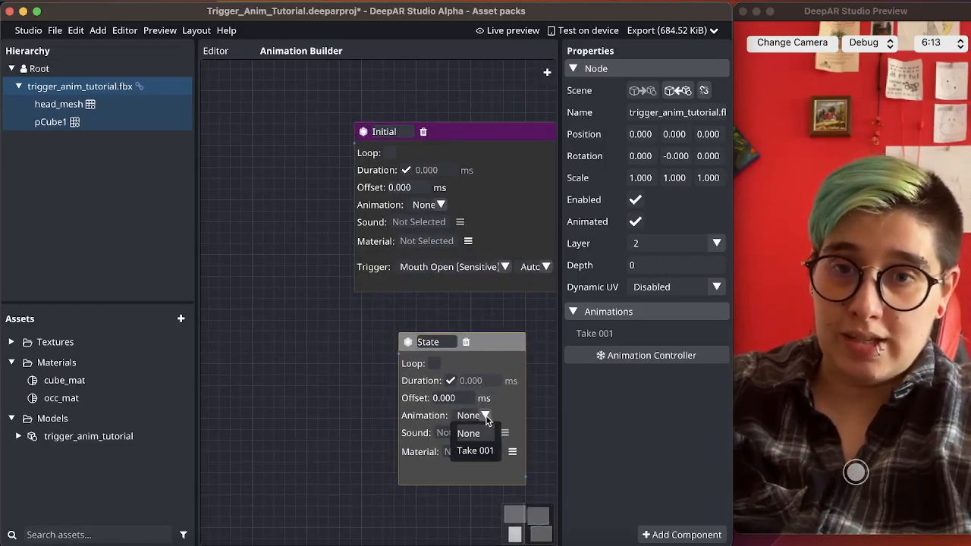
pyautogui.click(478, 452)
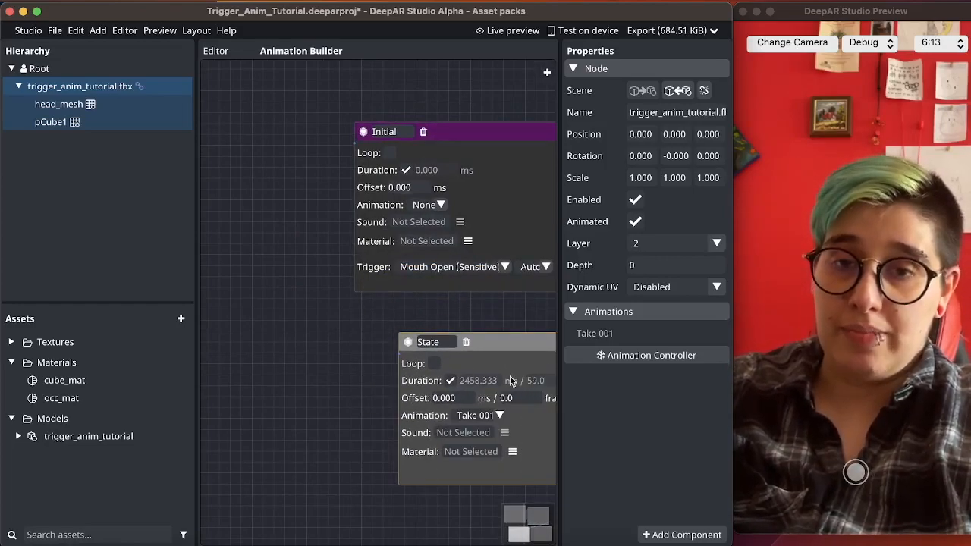
# Give the fourth state a custom duration of 20 frames and an offset of 40 frames
pyautogui.click(451, 381)
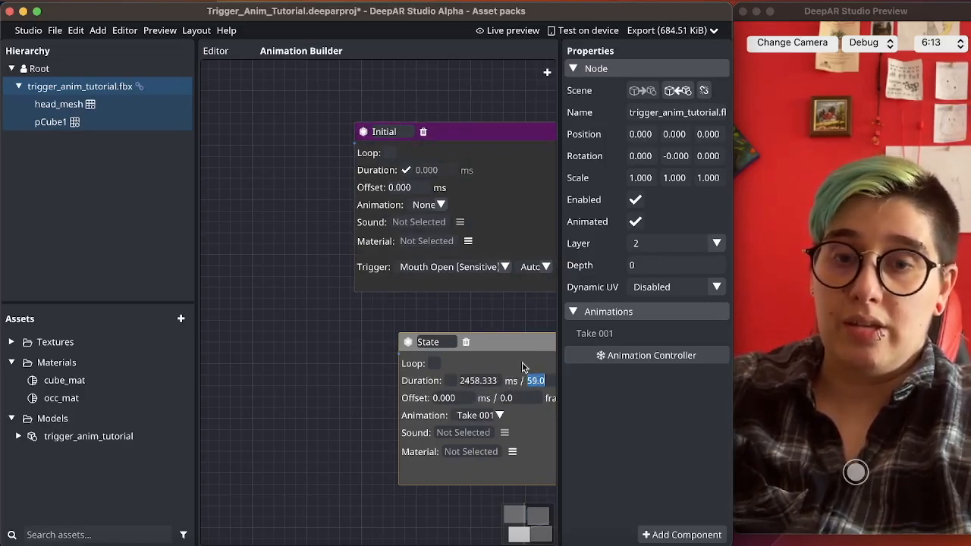
pyautogui.write('20')
pyautogui.press('Return')
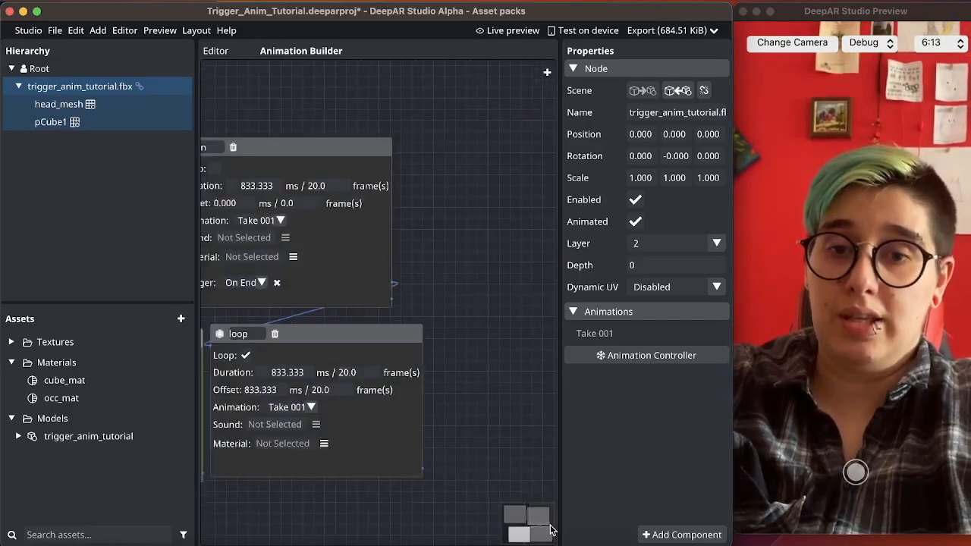
pyautogui.moveTo(550, 529); pyautogui.dragTo(490, 521, button='right')
pyautogui.rightClick(176, 374)
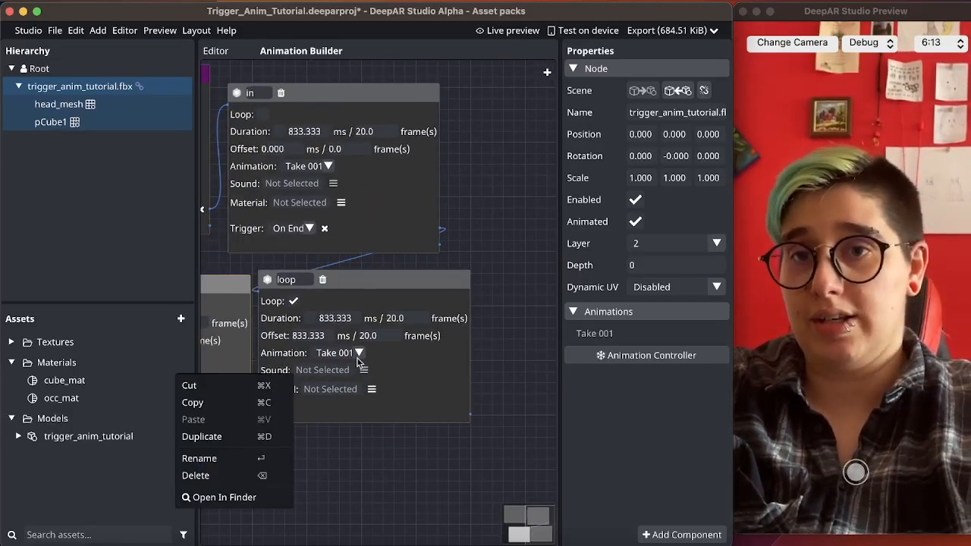
pyautogui.moveTo(526, 509); pyautogui.dragTo(519, 522)
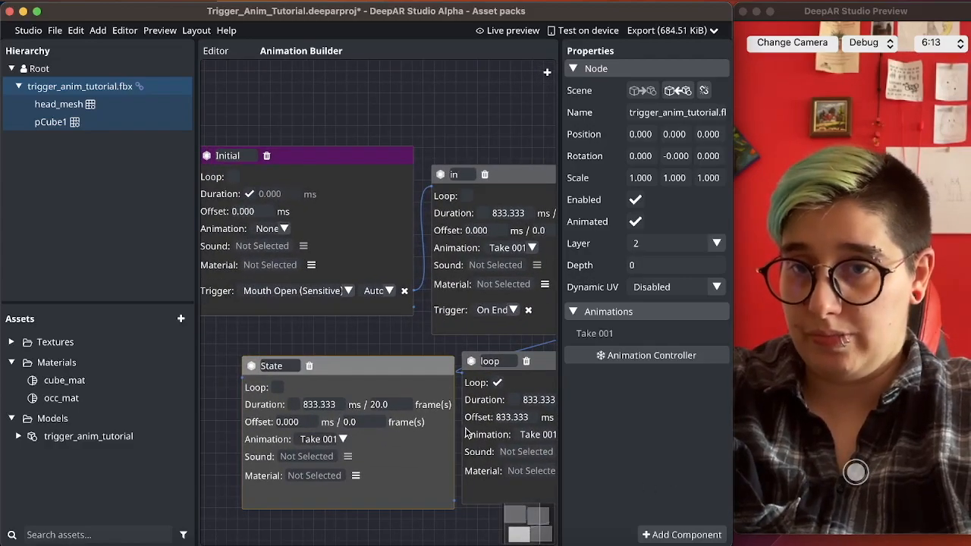
pyautogui.click(372, 418)
pyautogui.write('40')
pyautogui.press('Return')
# Shift the fourth state slightly away from the loop state and rename it as end
pyautogui.moveTo(400, 371); pyautogui.dragTo(381, 371)
pyautogui.doubleClick(257, 364)
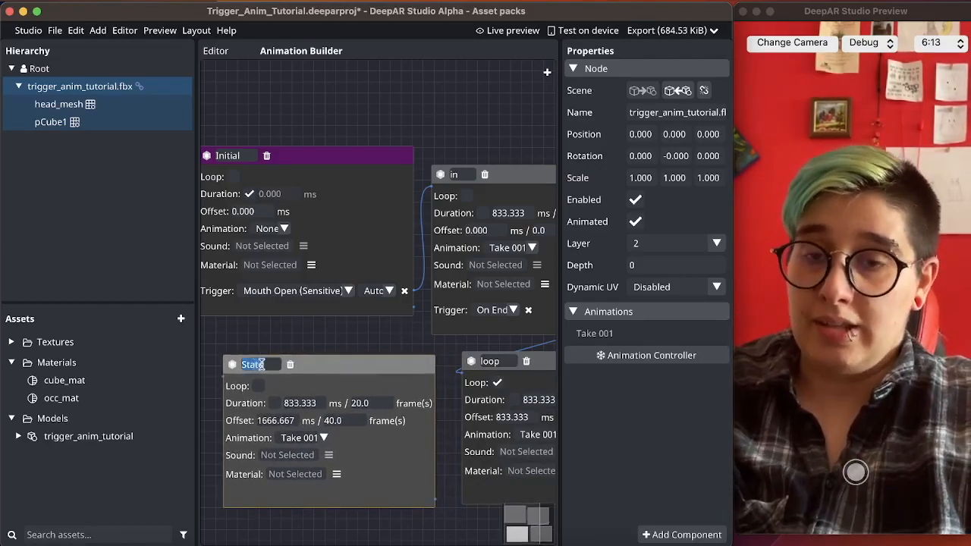
pyautogui.write('end')
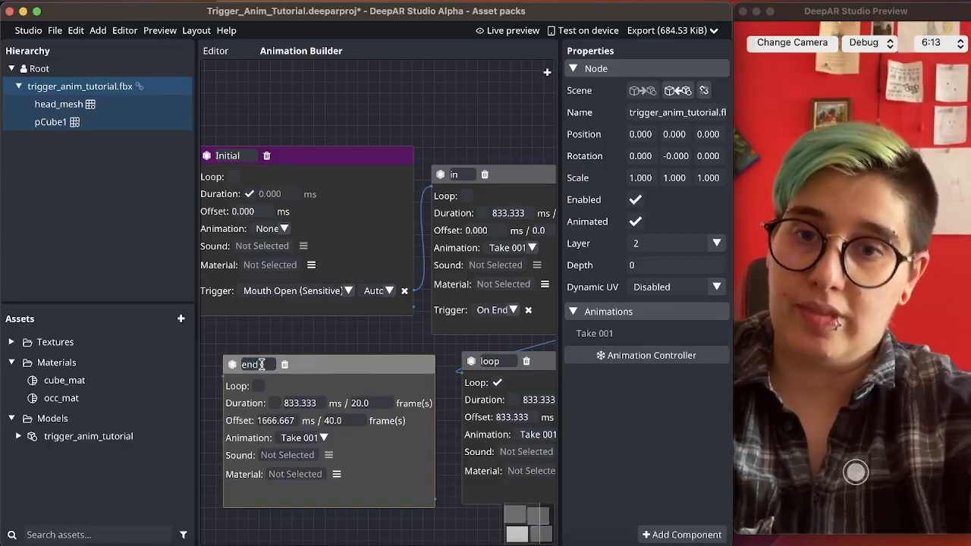
# Connect the loop state to the end state and set the transition trigger to Mouth Closed (Sensitive)
pyautogui.moveTo(484, 539); pyautogui.dragTo(478, 459)
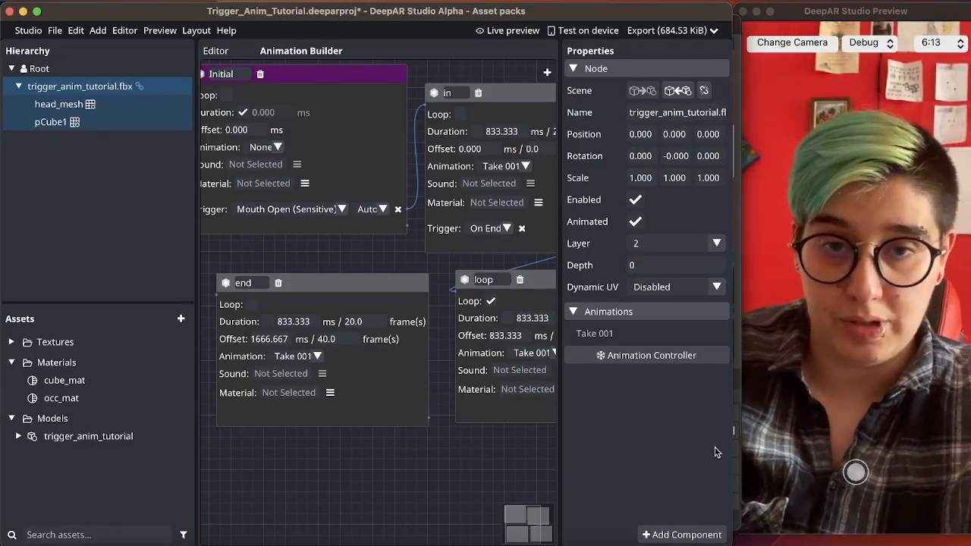
pyautogui.moveTo(512, 533); pyautogui.dragTo(545, 535)
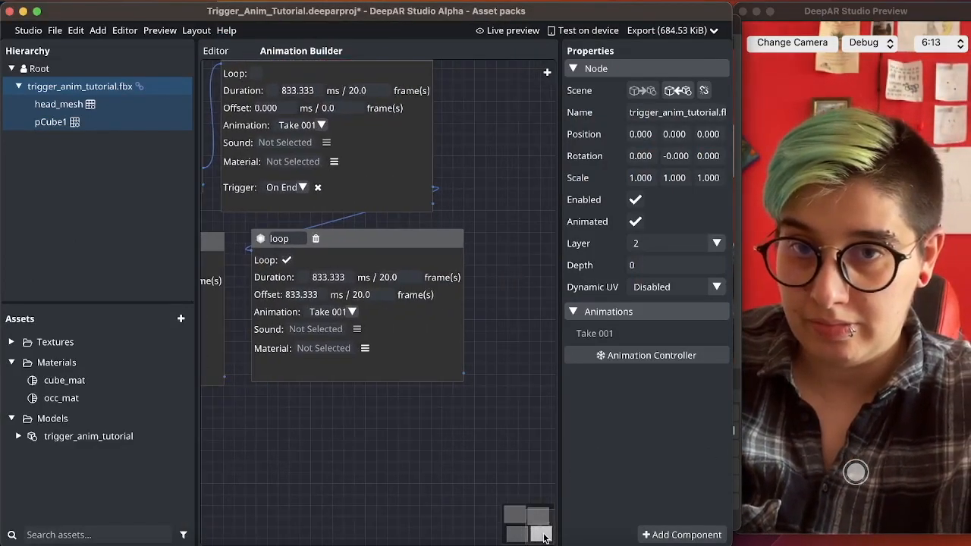
pyautogui.click(458, 371)
pyautogui.moveTo(463, 372); pyautogui.dragTo(244, 220)
pyautogui.moveTo(517, 521); pyautogui.dragTo(529, 520)
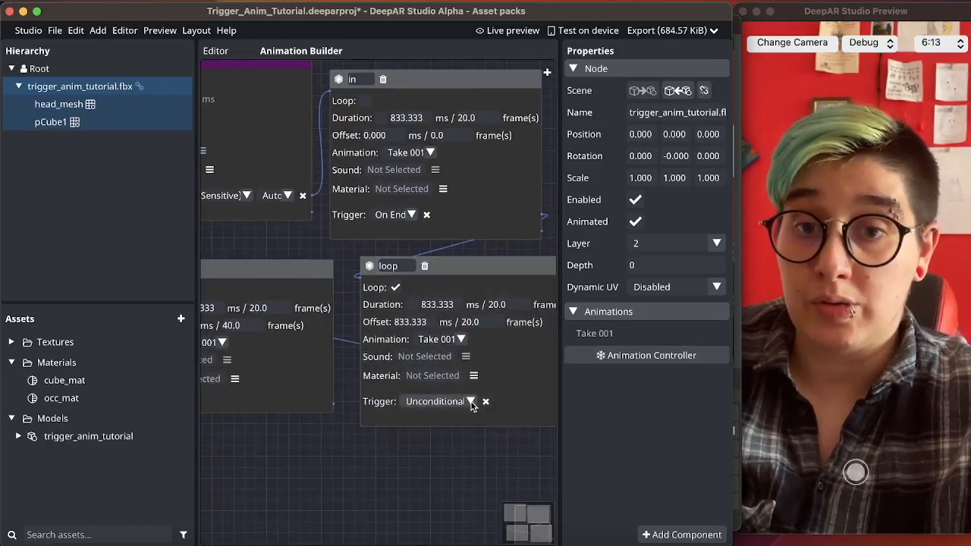
pyautogui.click(455, 401)
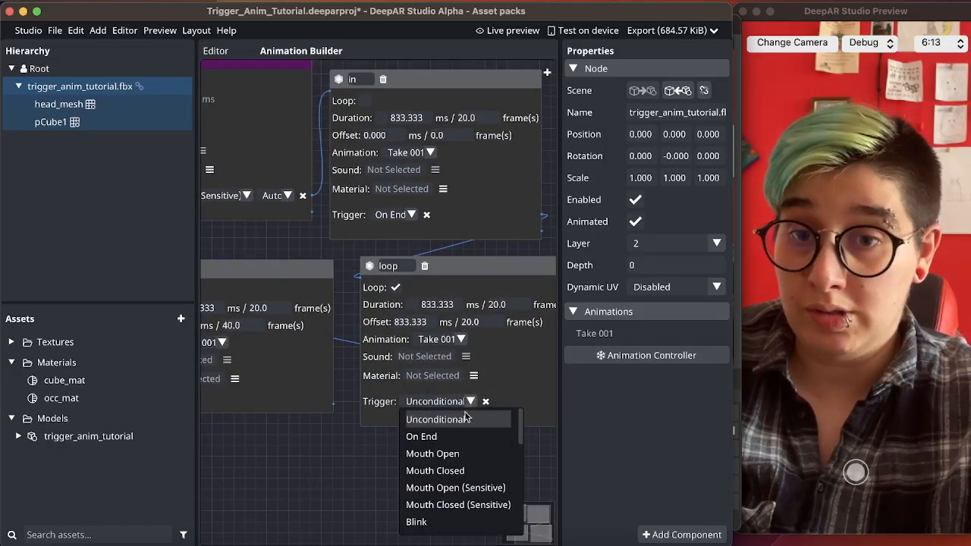
pyautogui.click(456, 505)
# Connect the end state back to the Initial state and set the transition trigger to On End
pyautogui.moveTo(525, 534); pyautogui.dragTo(515, 528)
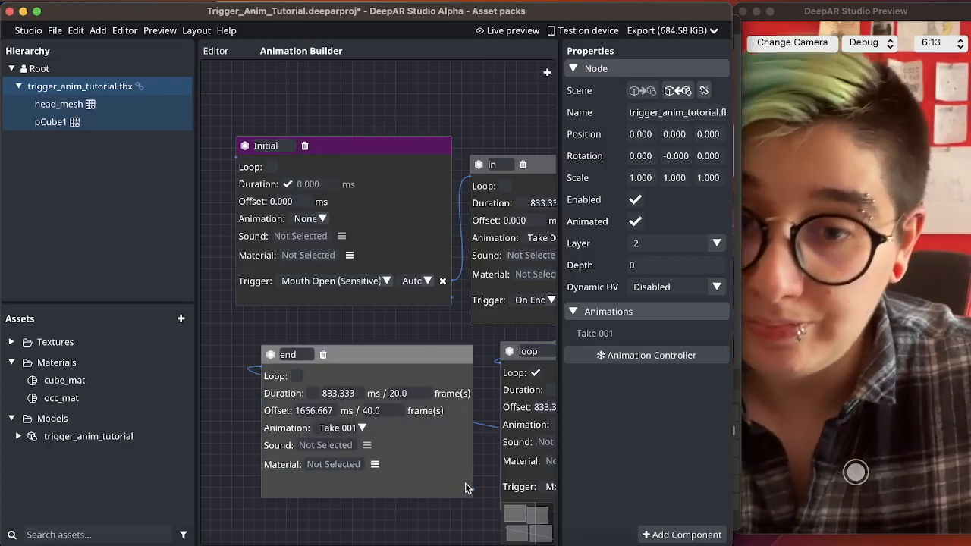
pyautogui.moveTo(474, 490); pyautogui.dragTo(279, 162)
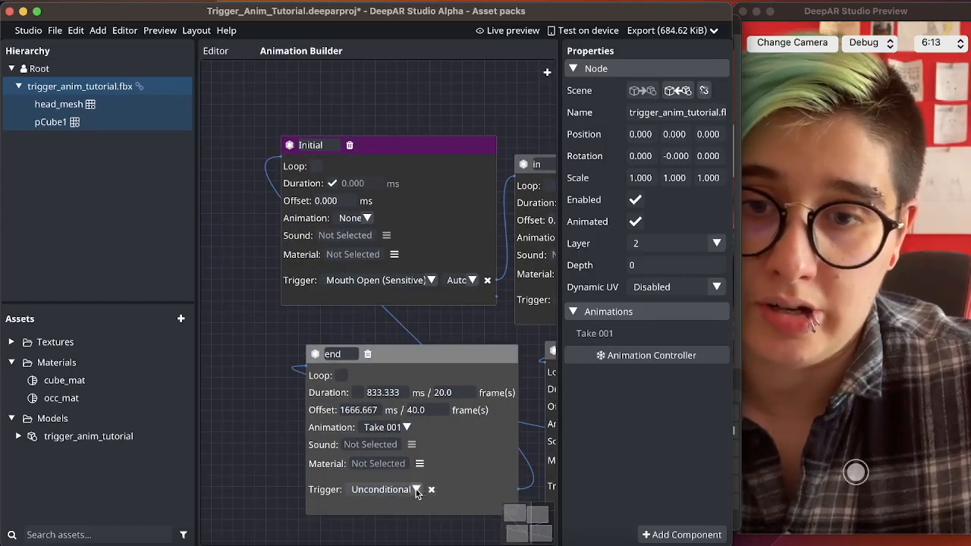
pyautogui.click(416, 490)
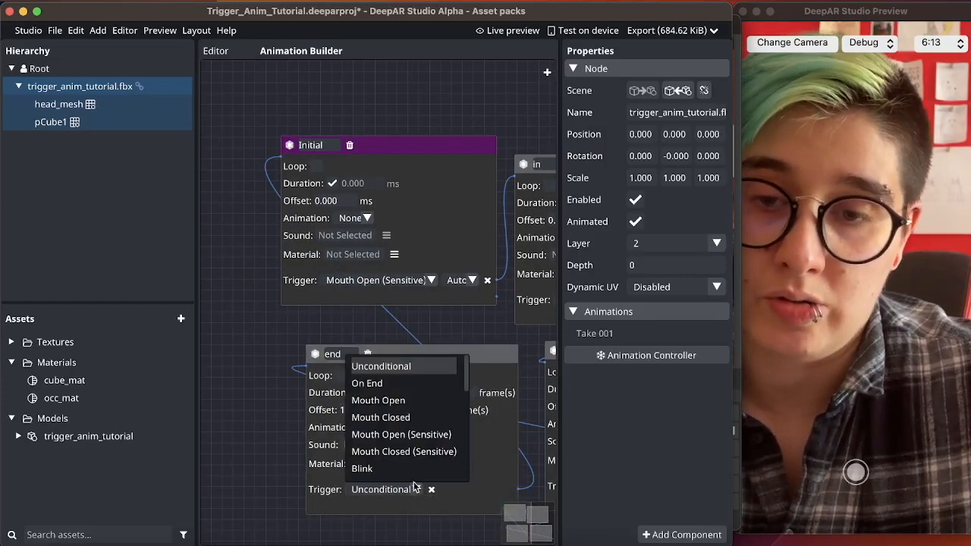
pyautogui.click(410, 387)
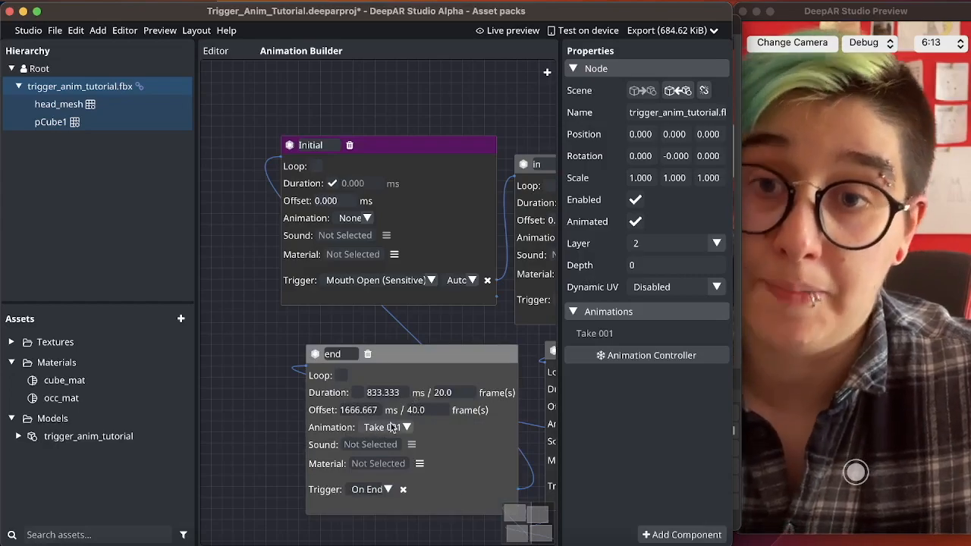